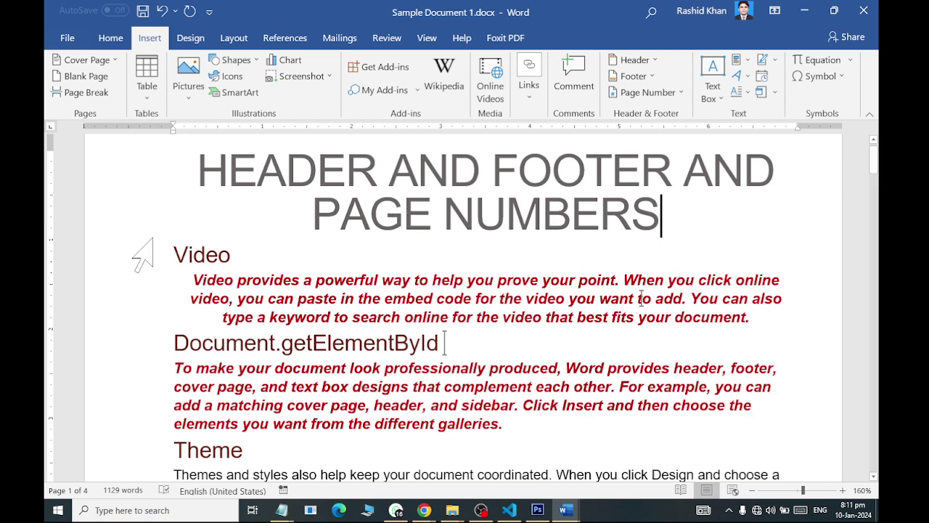
Scroll through the document, then select and deselect the title's first line.
scroll(193, 286, "up", 1)
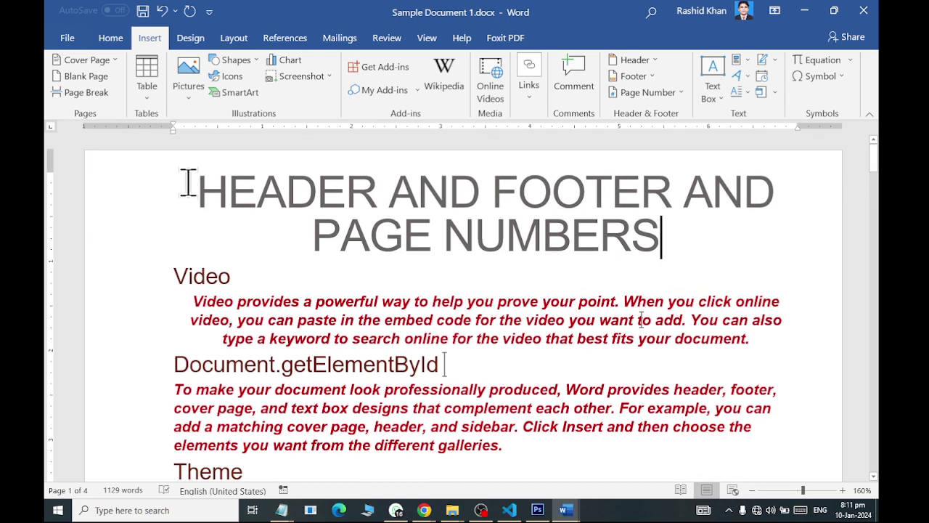
scroll(181, 196, "down", 6)
scroll(177, 204, "down", 5)
scroll(185, 291, "down", 1)
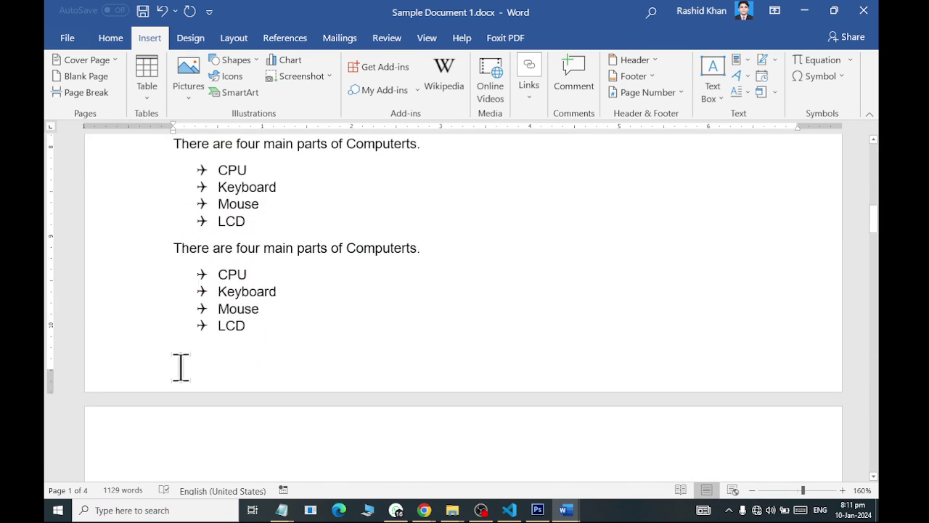
scroll(180, 367, "up", 5)
scroll(181, 368, "up", 7)
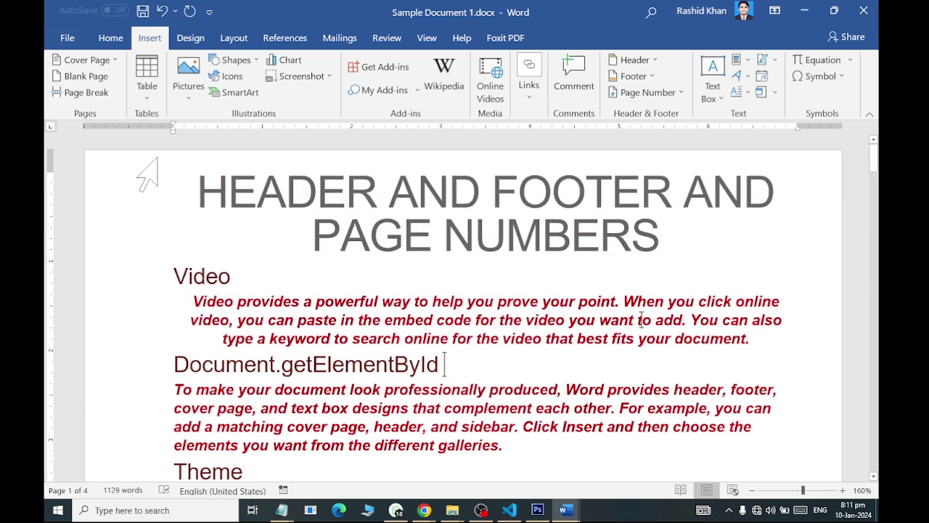
double_click(170, 176)
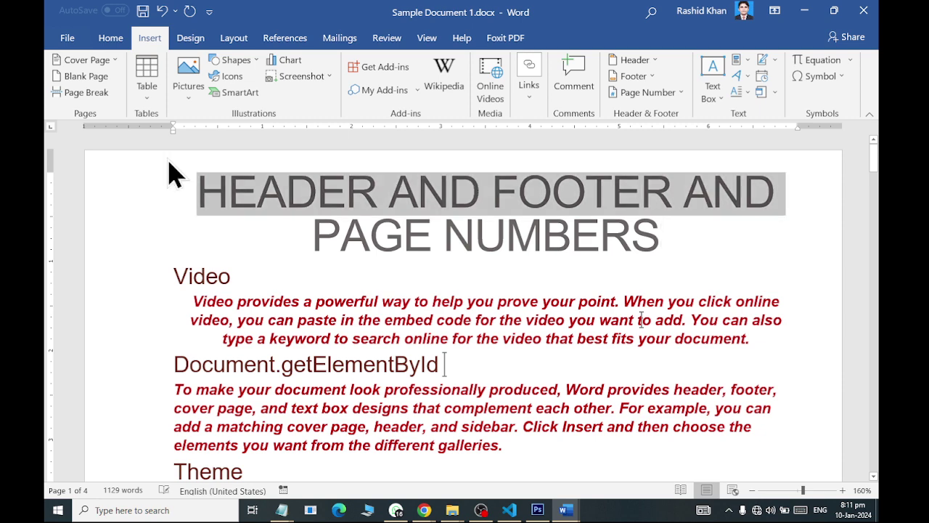
left_click(172, 176)
Open page 1's header and footer, put the caret in the footer, then return to the header.
double_click(170, 155)
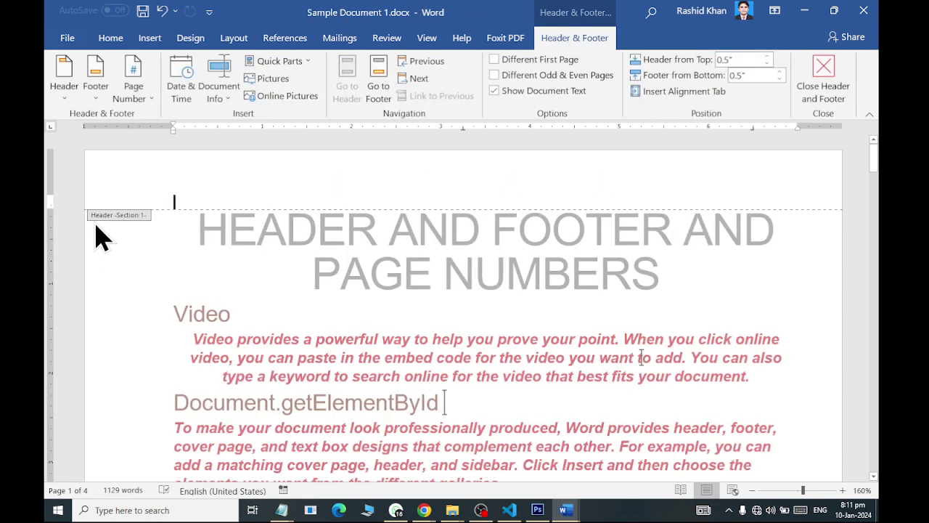
scroll(156, 190, "down", 14)
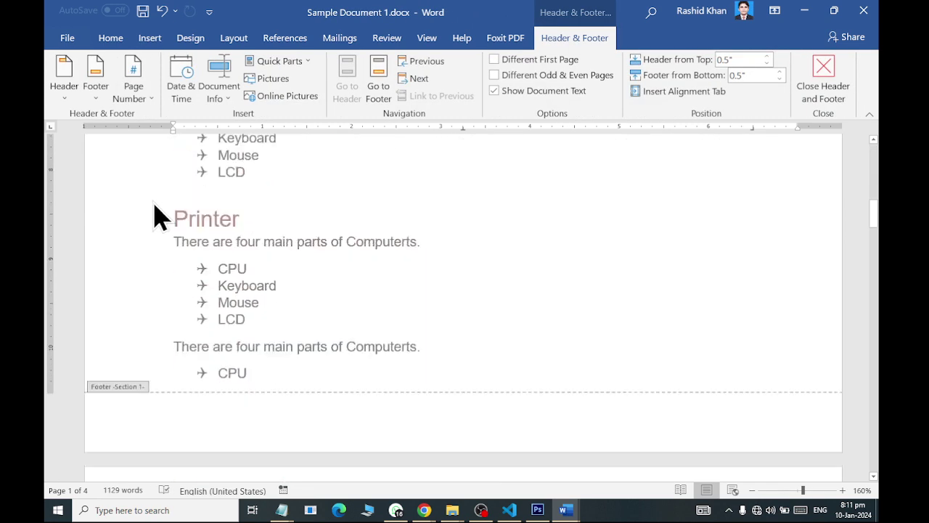
left_click(222, 314)
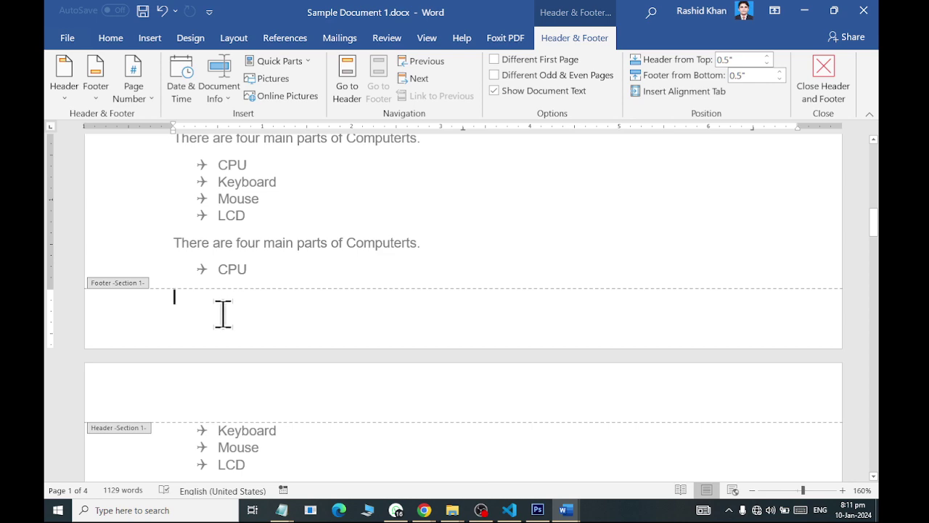
scroll(227, 327, "up", 5)
scroll(228, 332, "up", 5)
scroll(231, 331, "up", 4)
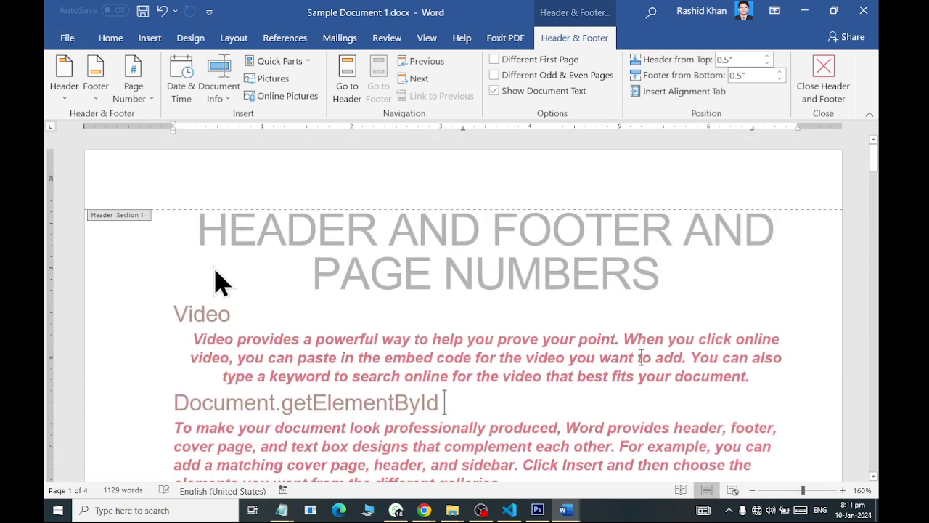
Close header editing, select both title lines, then clear the selection.
double_click(193, 284)
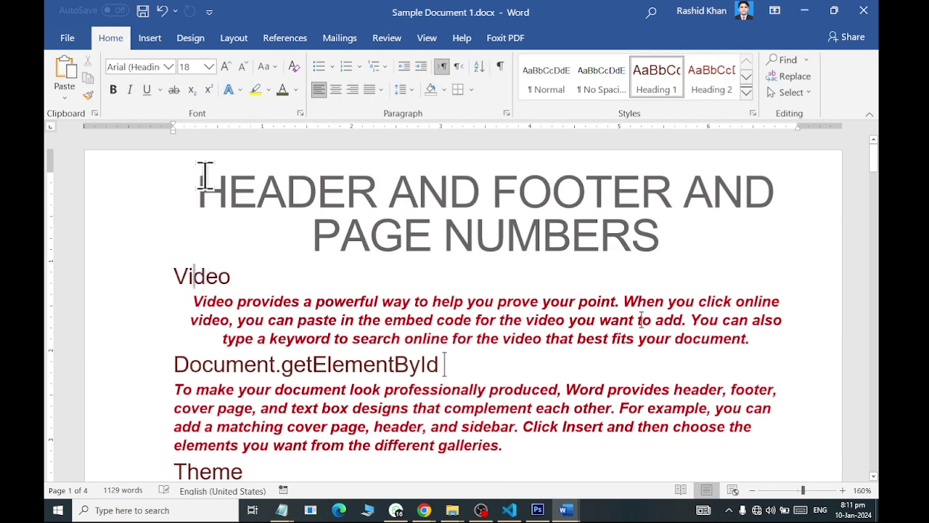
left_click_drag(199, 182, 588, 234)
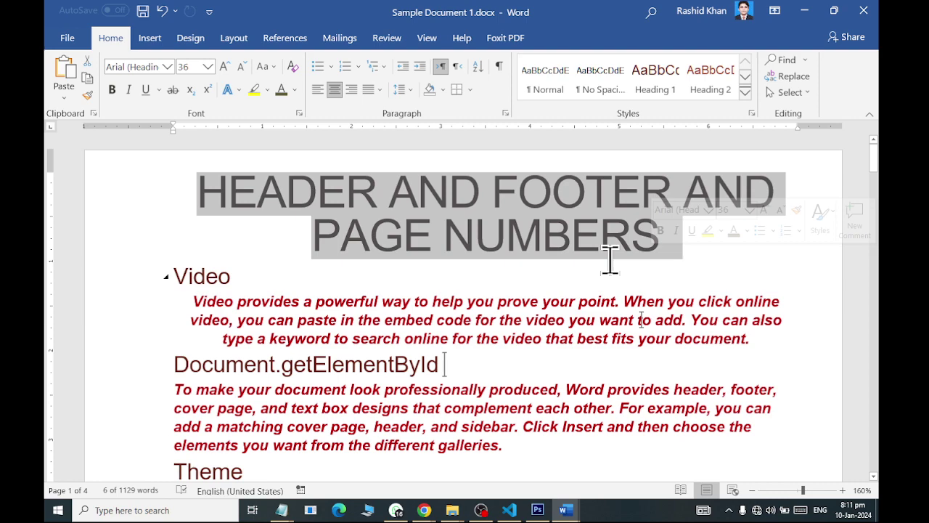
scroll(610, 259, "down", 5)
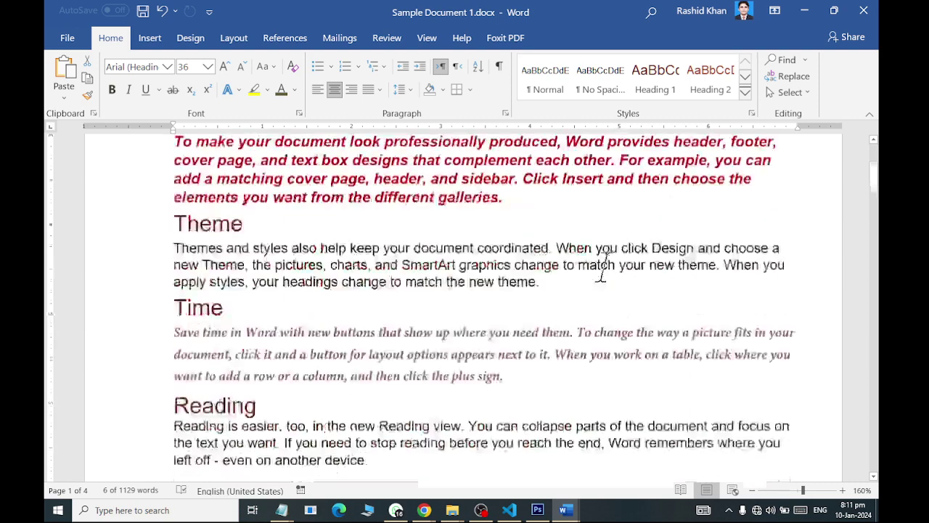
scroll(580, 286, "down", 5)
scroll(570, 297, "down", 5)
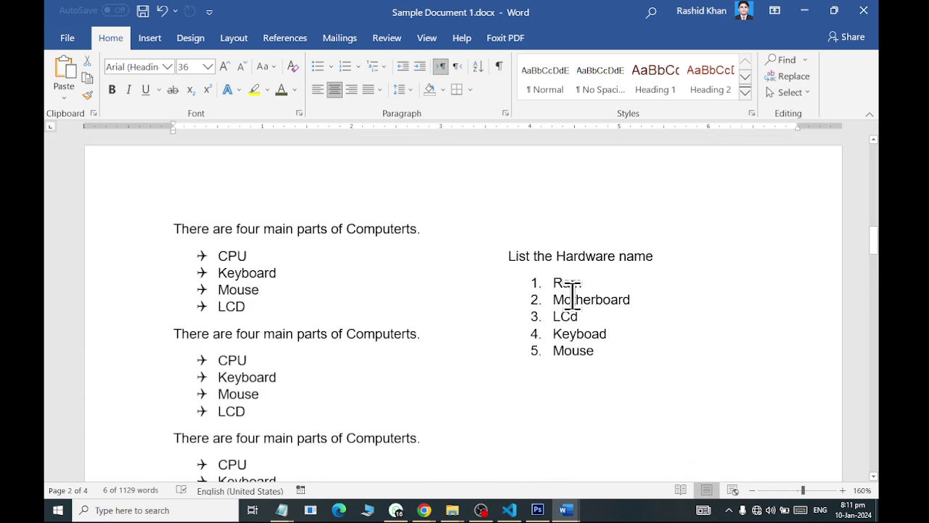
scroll(570, 297, "up", 5)
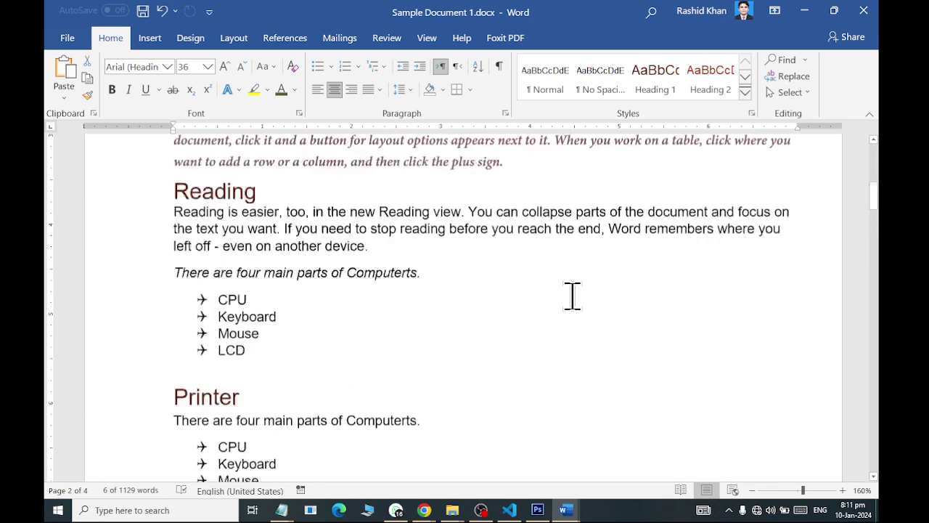
scroll(574, 295, "up", 10)
left_click(209, 198)
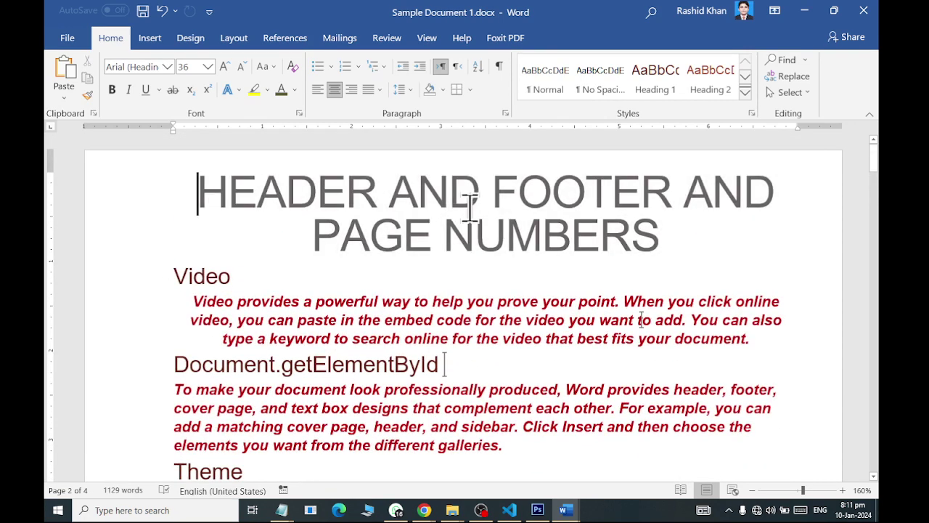
Scroll down through the document body and back up to the title page.
scroll(280, 232, "down", 10)
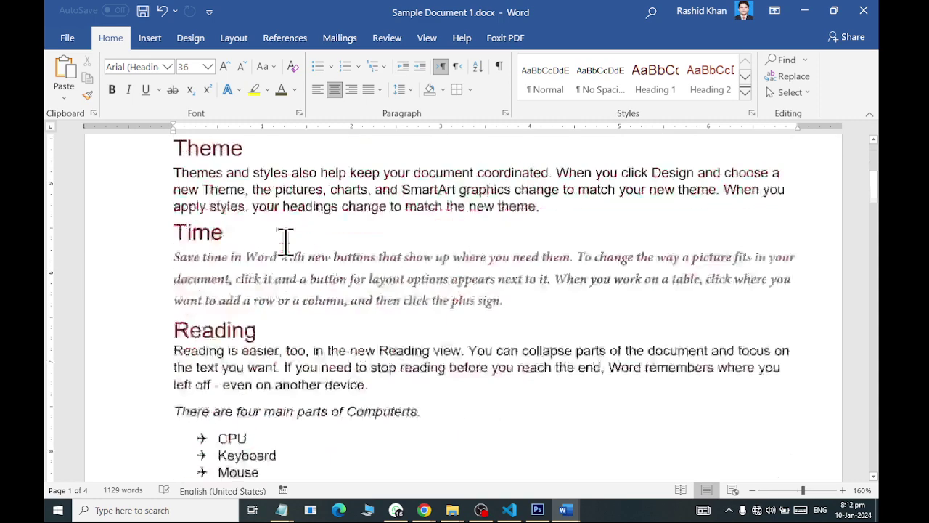
scroll(284, 243, "down", 5)
scroll(284, 249, "down", 3)
scroll(285, 251, "down", 2)
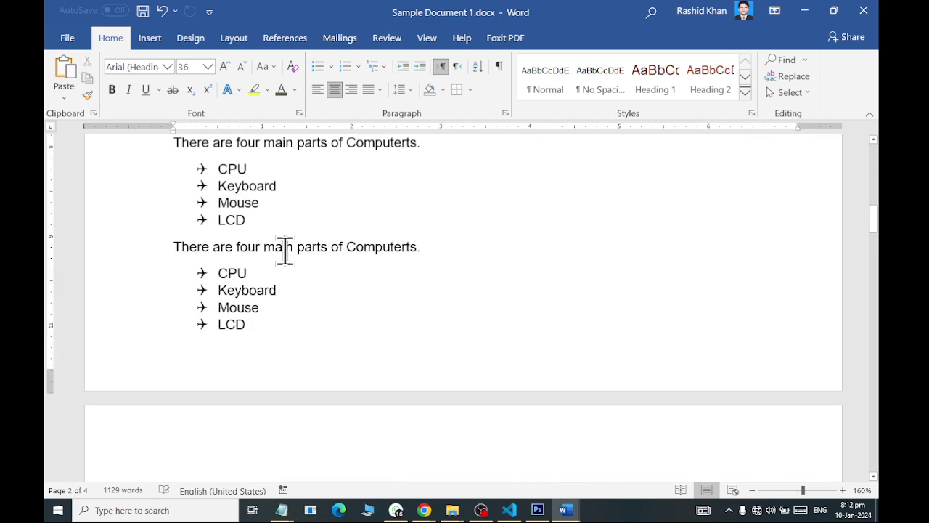
scroll(285, 251, "up", 10)
scroll(284, 250, "up", 5)
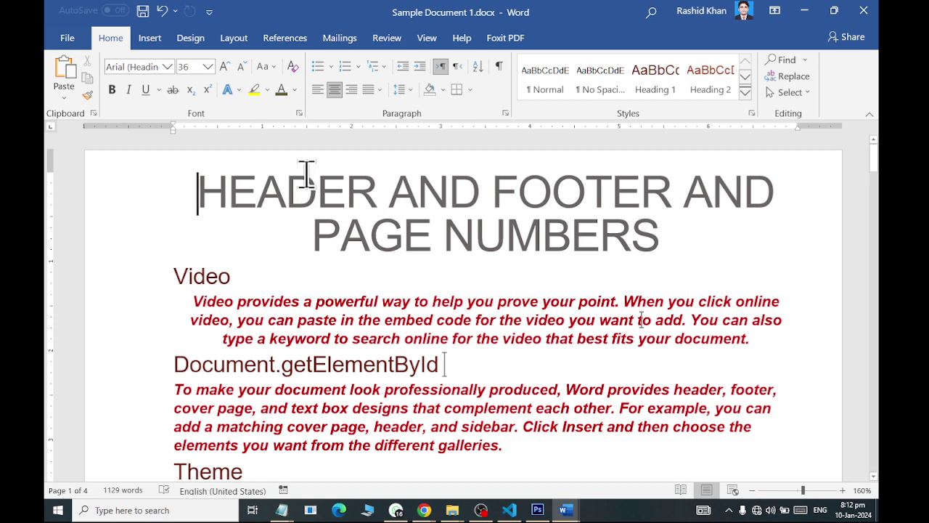
left_click_drag(193, 193, 753, 253)
key("ctrl+c")
key("Delete")
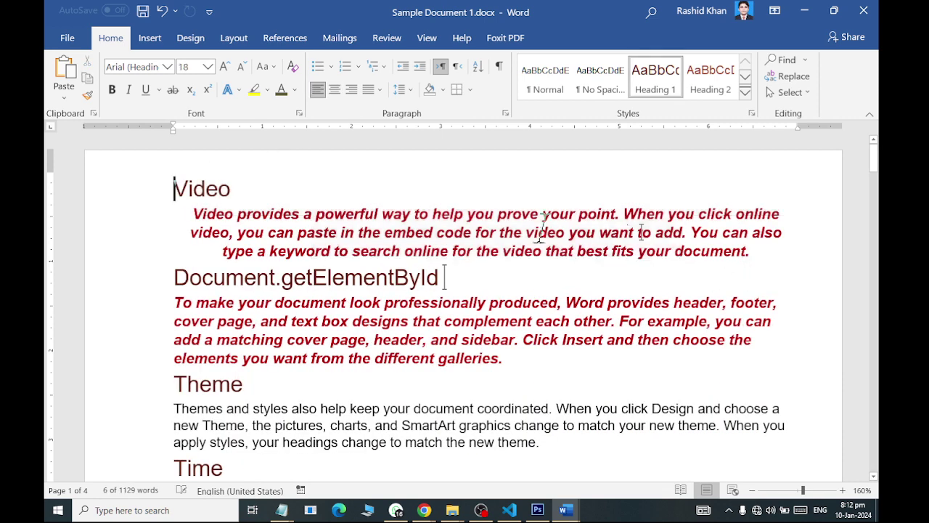
double_click(169, 158)
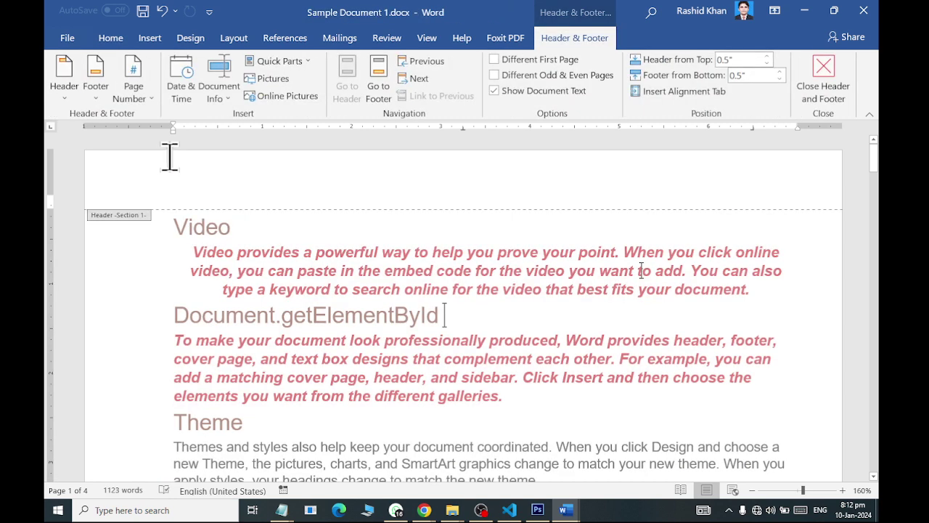
double_click(222, 288)
left_click(151, 37)
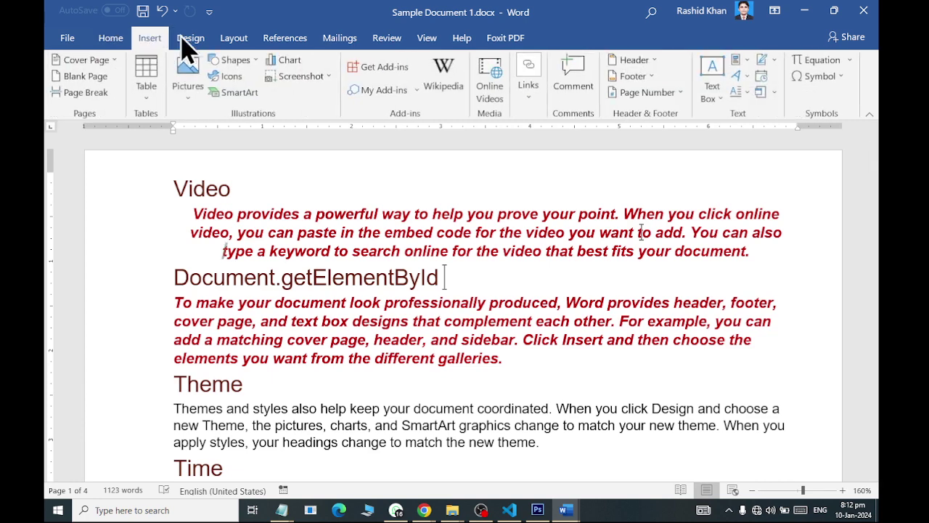
left_click(631, 60)
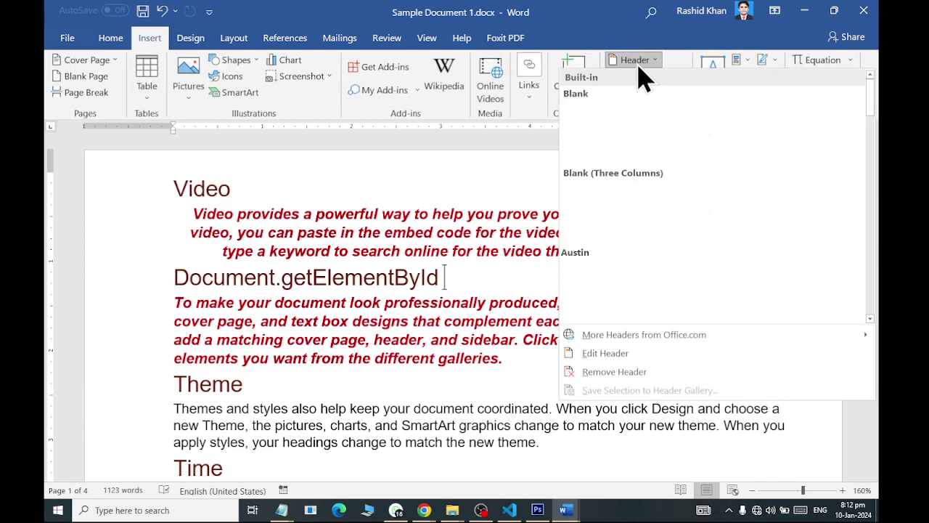
left_click(584, 138)
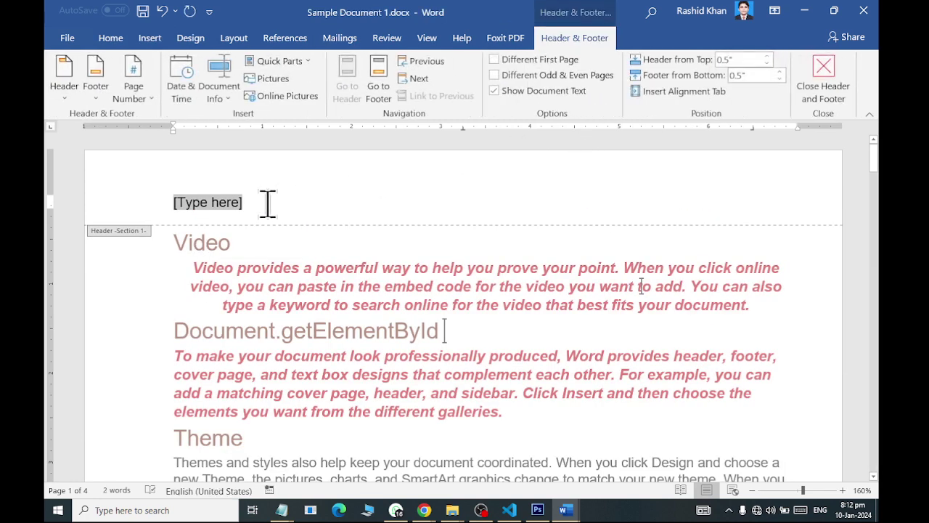
key("Delete")
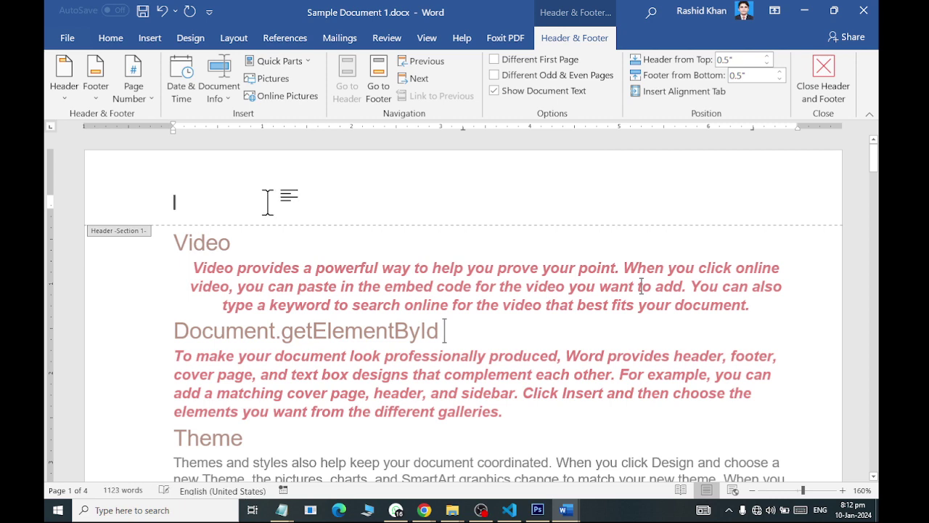
key("ctrl+v")
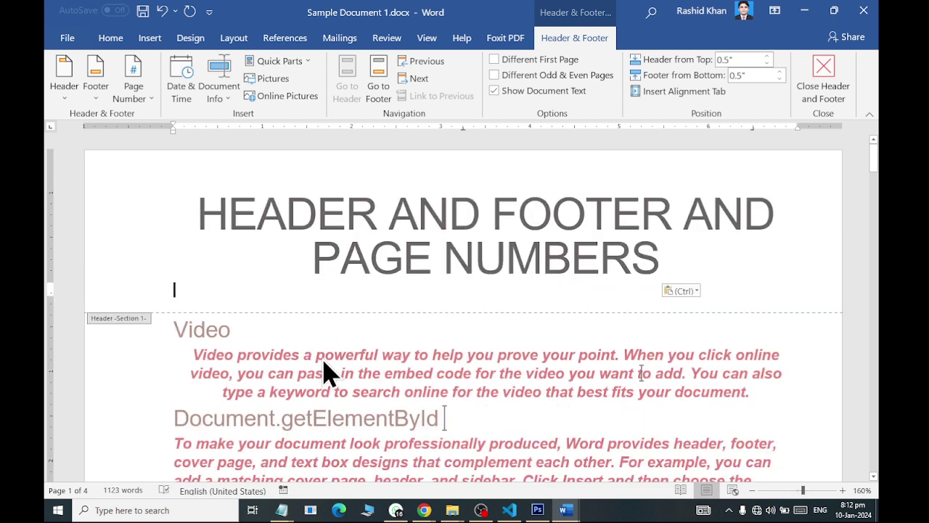
double_click(225, 431)
scroll(369, 297, "down", 3)
scroll(380, 285, "down", 5)
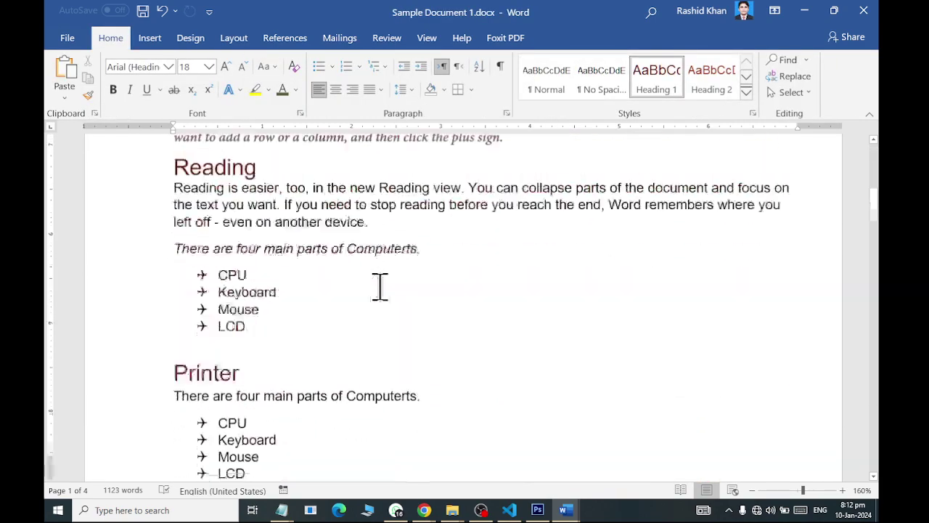
scroll(383, 302, "down", 3)
scroll(383, 301, "down", 3)
scroll(383, 315, "down", 5)
scroll(381, 302, "down", 5)
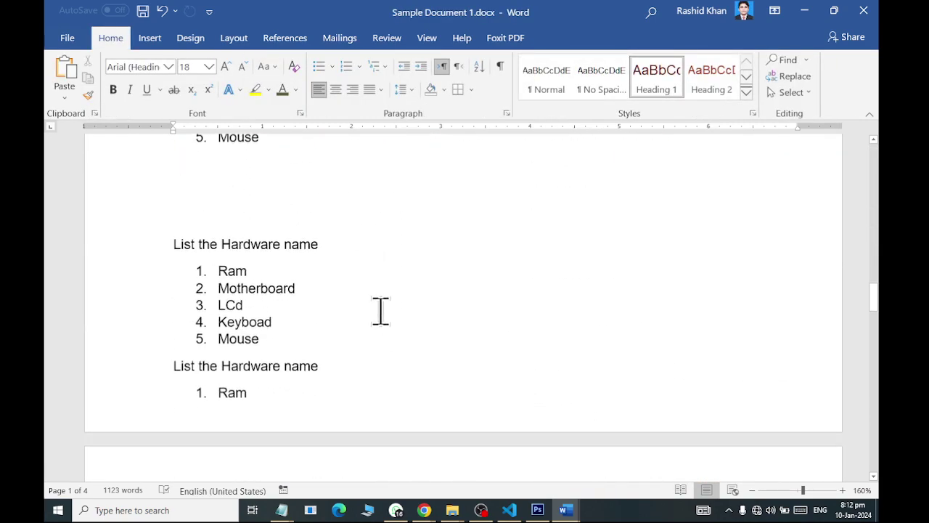
scroll(380, 311, "down", 5)
scroll(370, 310, "down", 3)
scroll(374, 320, "up", 5)
scroll(378, 317, "up", 5)
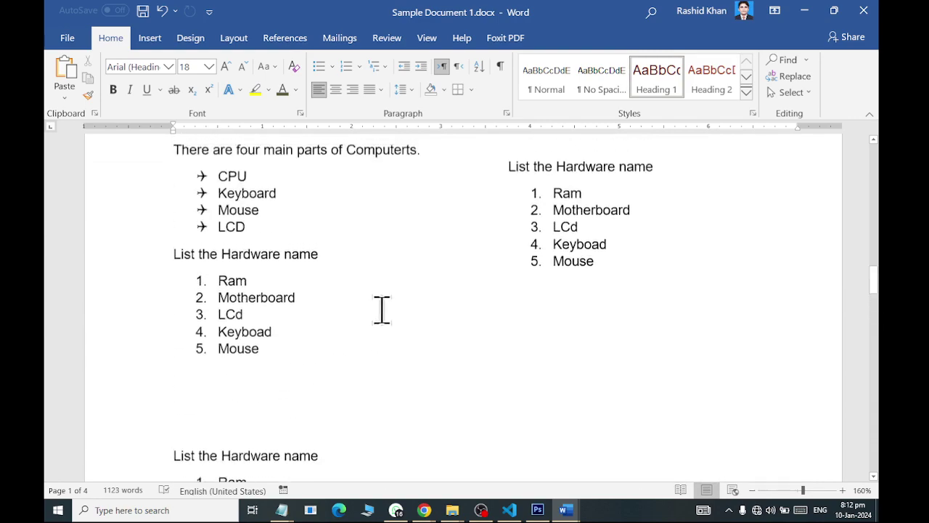
scroll(388, 297, "up", 3)
scroll(404, 160, "down", 5)
scroll(408, 187, "up", 3)
scroll(409, 191, "up", 3)
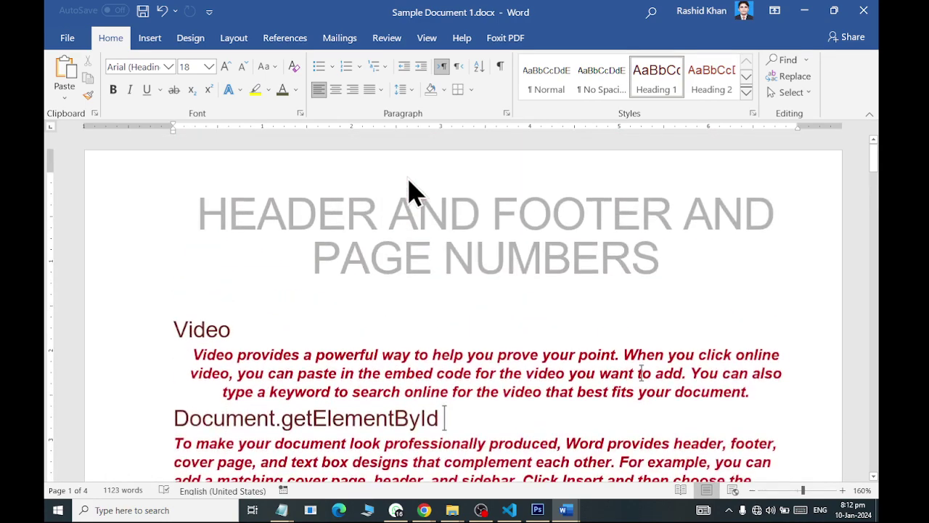
scroll(406, 257, "down", 2)
scroll(409, 232, "down", 5)
scroll(405, 218, "down", 4)
scroll(396, 246, "down", 2)
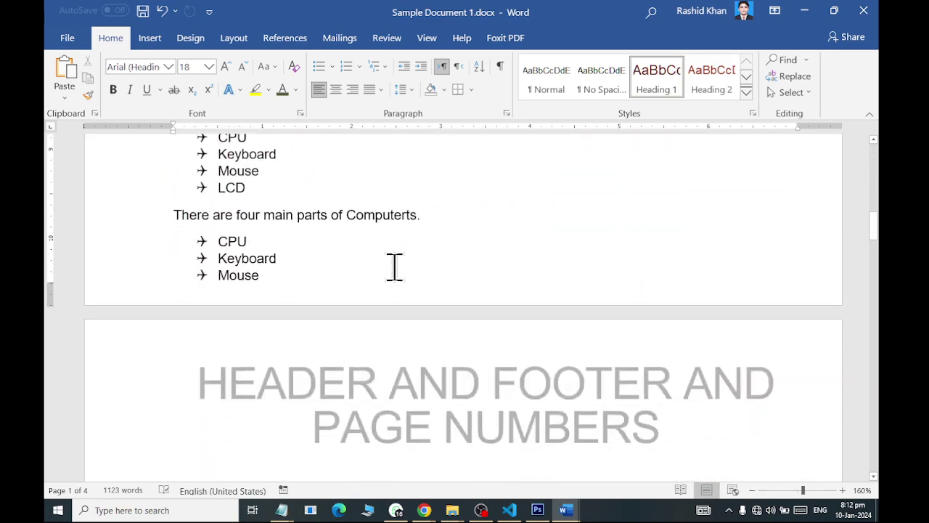
Type the author's name in the footer, centre it and apply the Emphasis style.
double_click(387, 289)
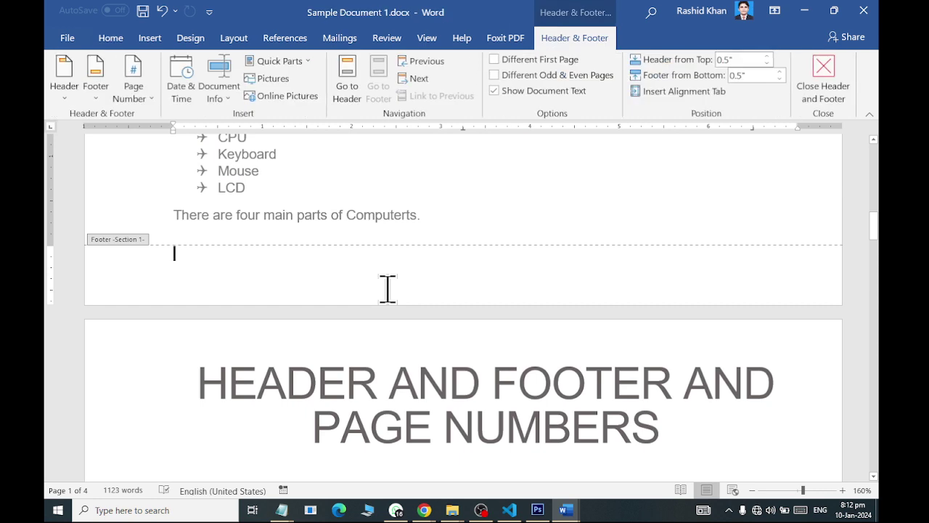
type("ashid Ali Shadadpur")
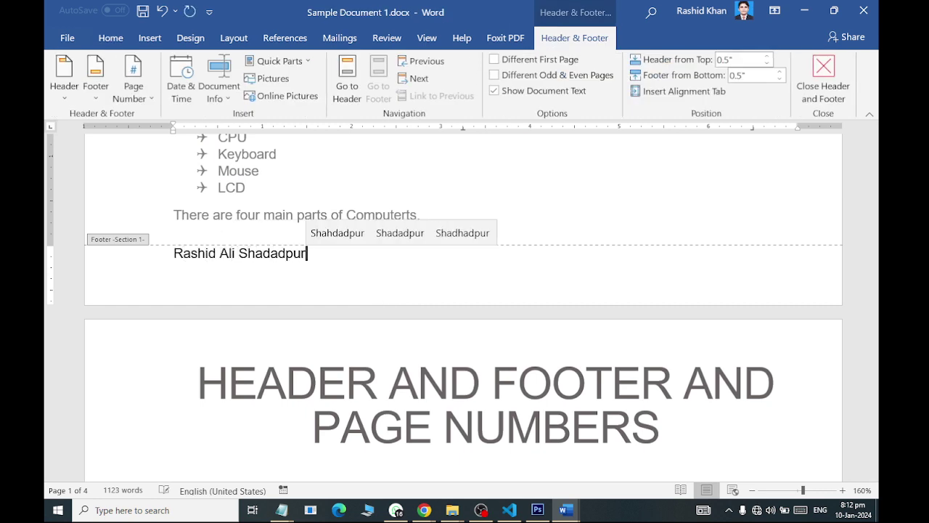
key("Right")
key("Right")
key("Right")
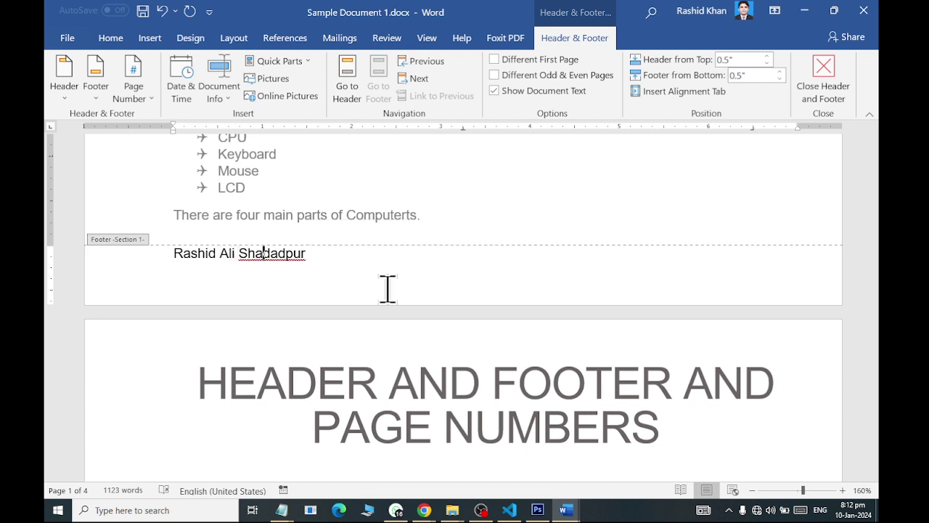
type("h")
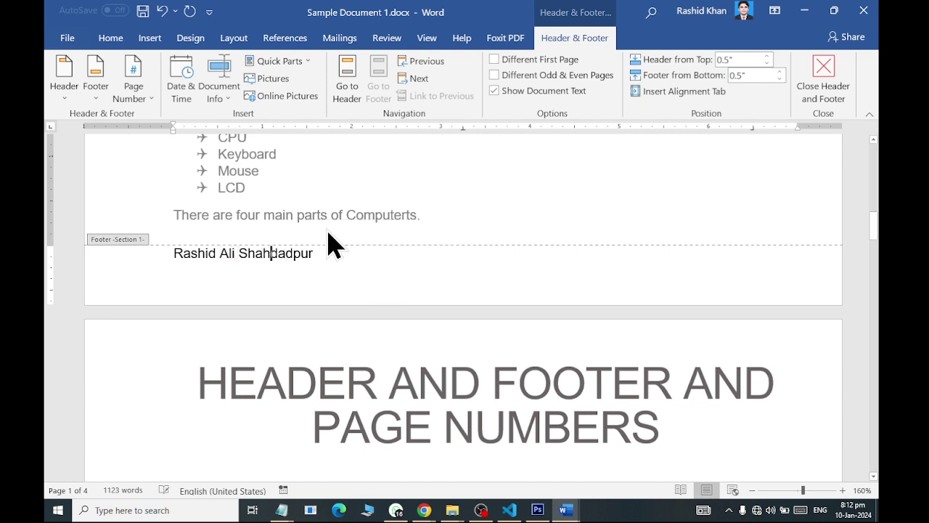
left_click_drag(321, 249, 135, 243)
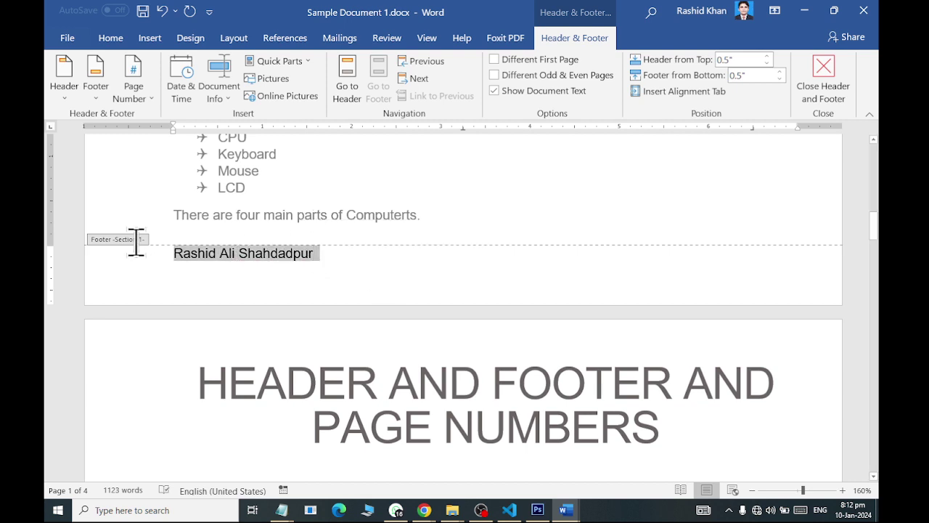
left_click(113, 40)
left_click(333, 89)
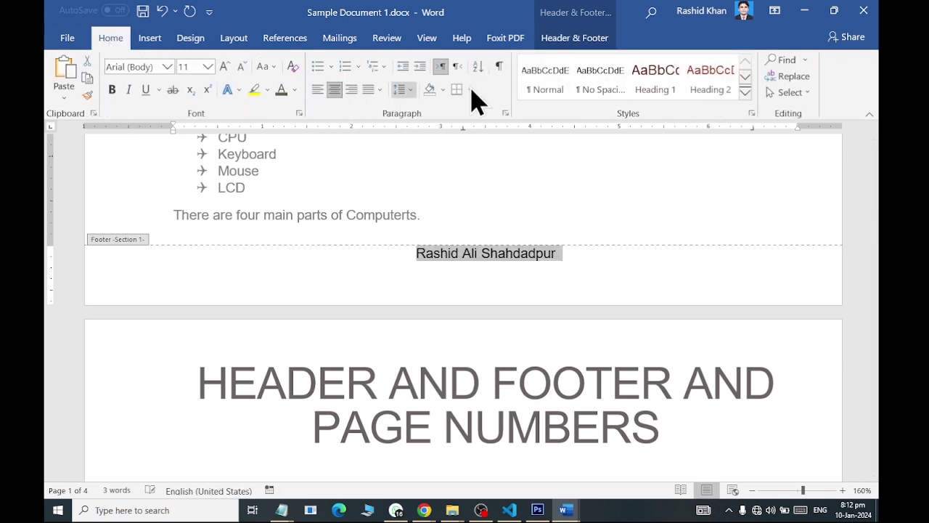
left_click(745, 92)
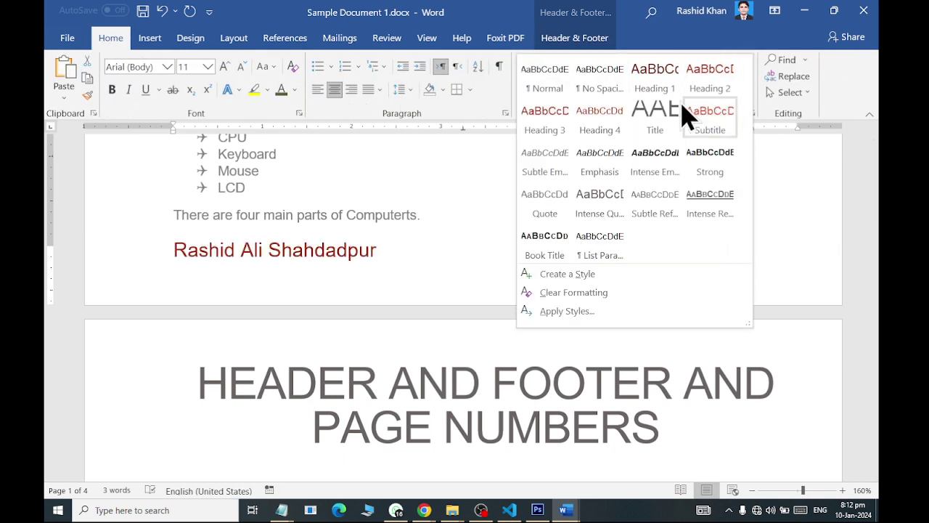
left_click(607, 172)
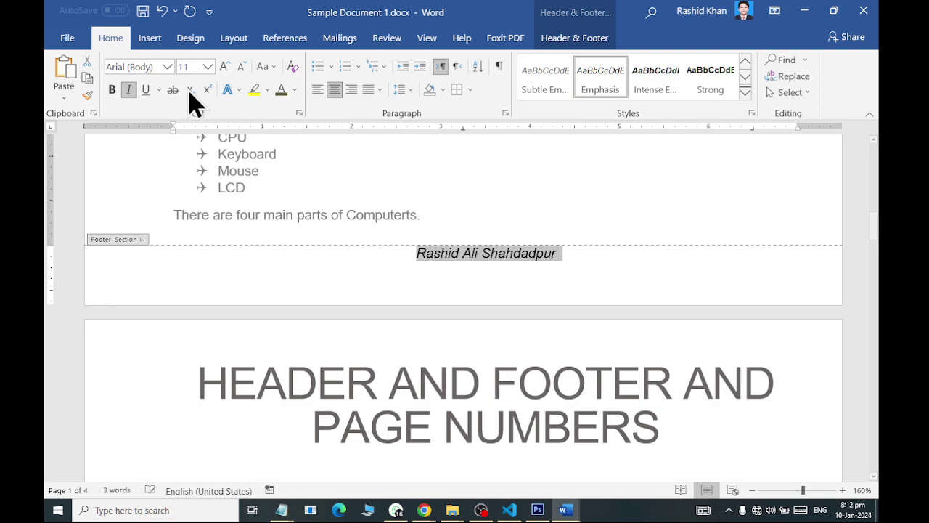
Return to the body text and scroll through the pages to check the new footer.
double_click(415, 178)
scroll(417, 177, "down", 10)
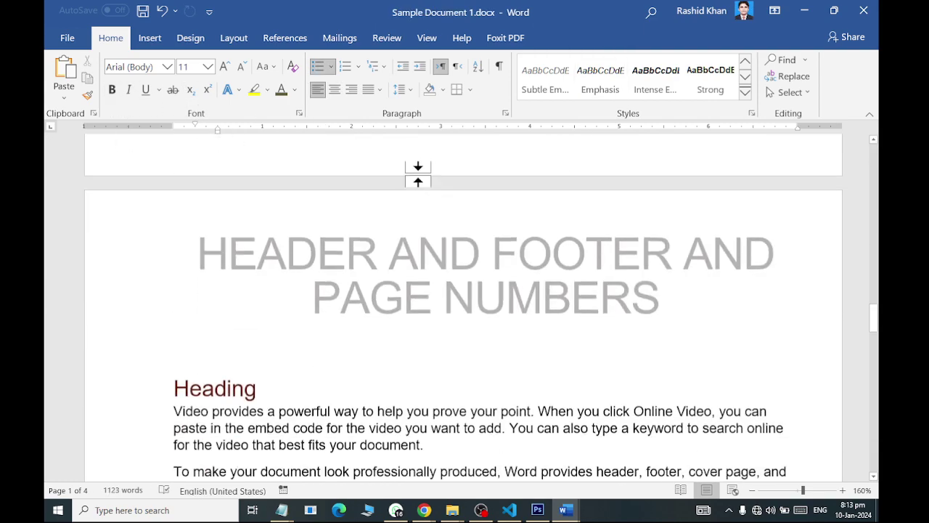
scroll(417, 177, "down", 2)
scroll(416, 182, "down", 20)
scroll(415, 182, "down", 4)
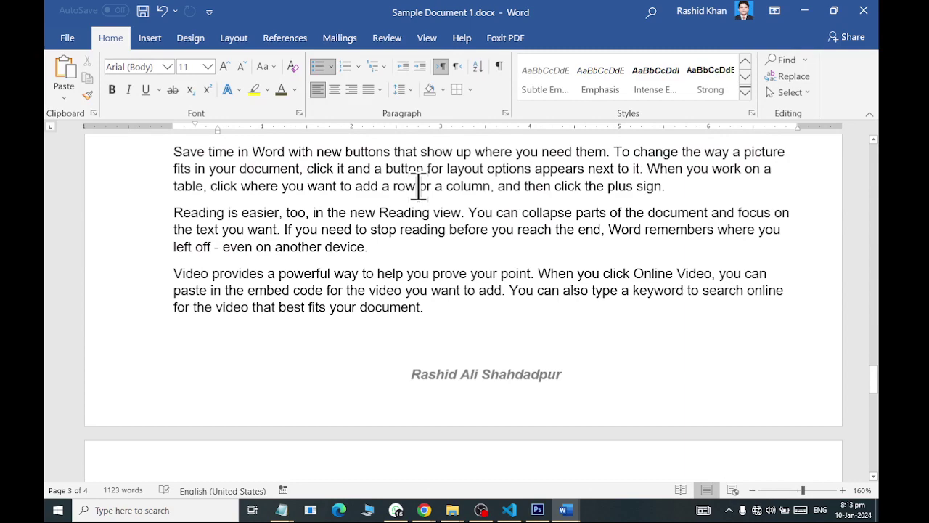
scroll(418, 185, "up", 5)
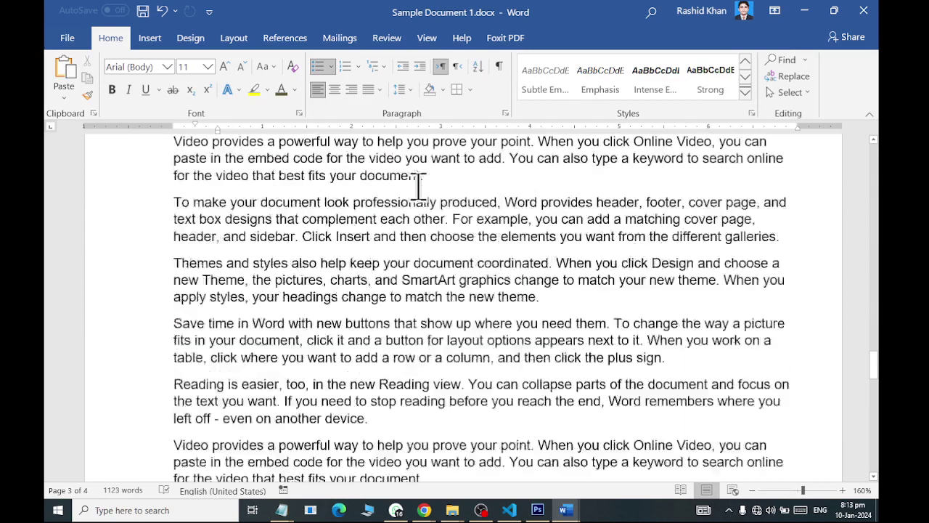
scroll(414, 186, "up", 10)
scroll(418, 196, "down", 5)
scroll(413, 203, "down", 5)
scroll(411, 209, "up", 5)
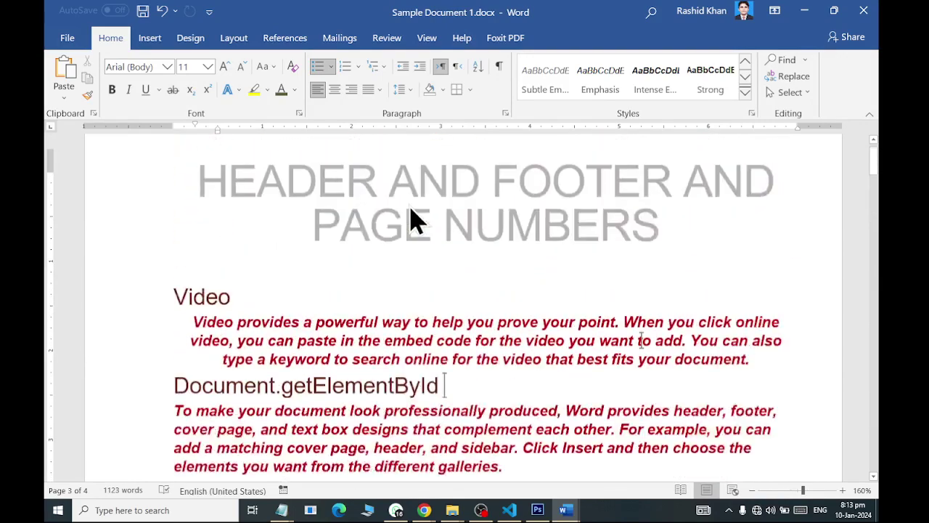
Draw an oval circle at the top-left of the page header.
double_click(191, 242)
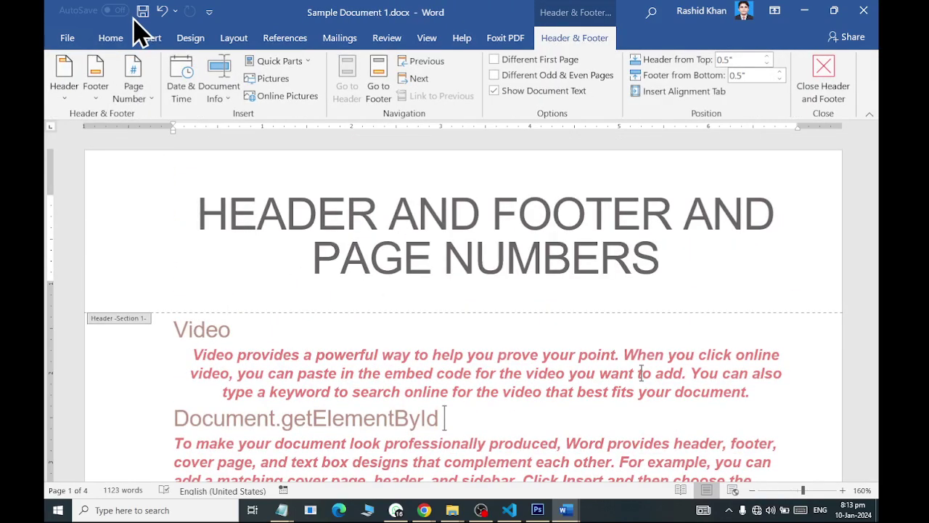
left_click(145, 40)
left_click(236, 60)
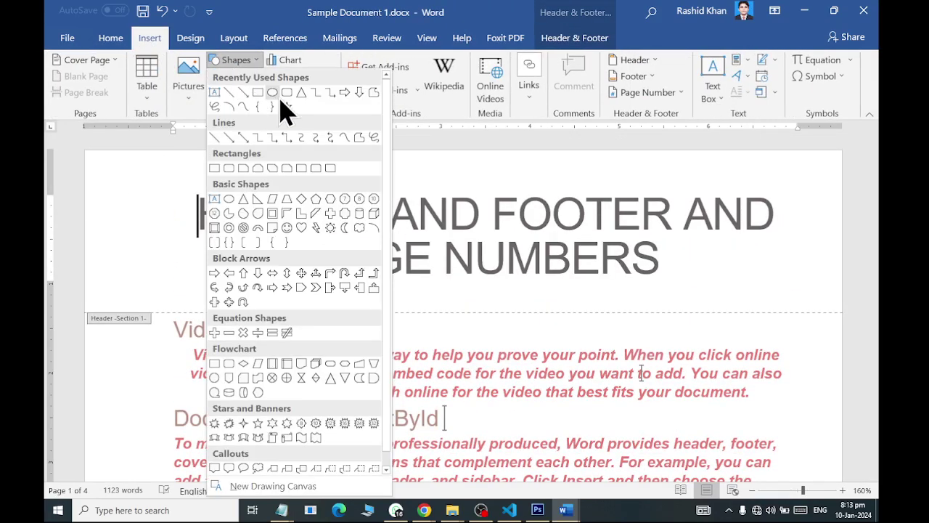
left_click(279, 95)
mouse_move(93, 171)
left_mouse_down()
mouse_move(219, 270)
mouse_move(190, 266)
left_mouse_up()
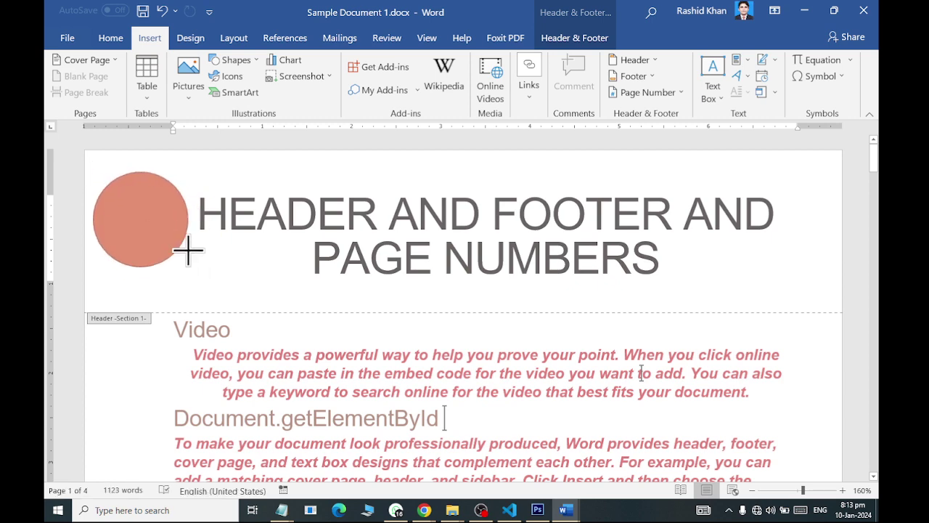
left_click_drag(147, 225, 154, 240)
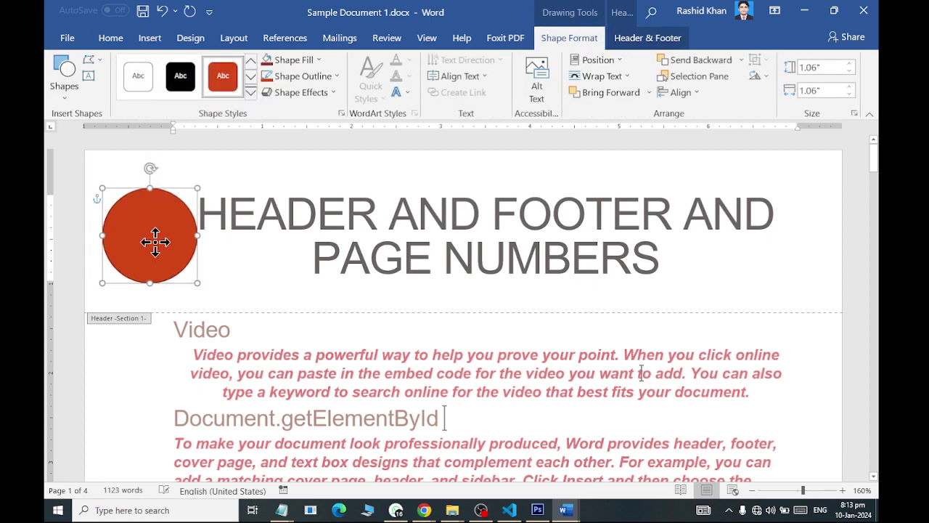
Fill the header circle with the people-at-computers photo from the latest folder in Documents.
left_click(294, 59)
left_click(309, 210)
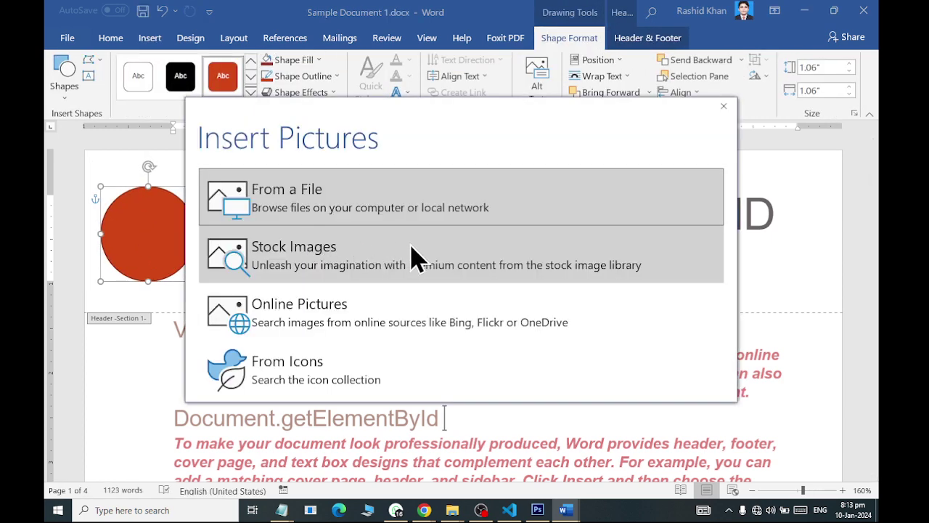
left_click(336, 205)
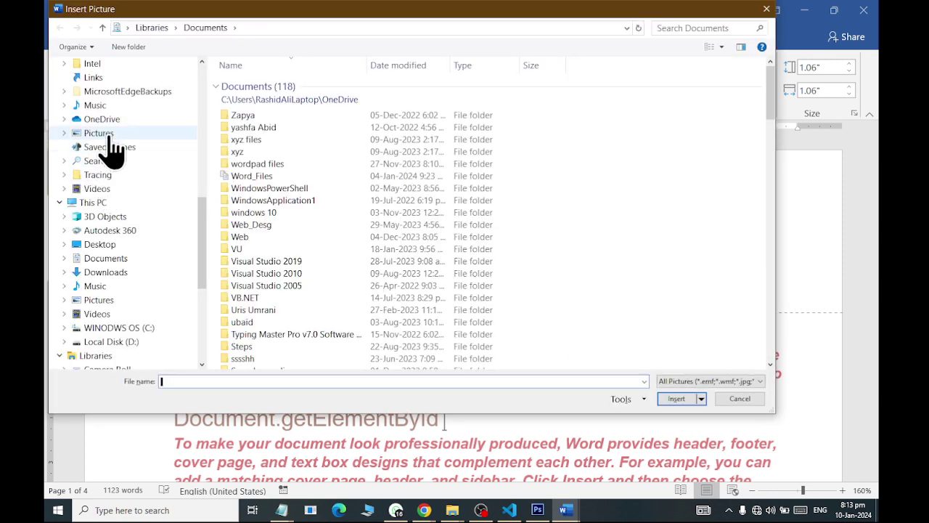
left_click(112, 260)
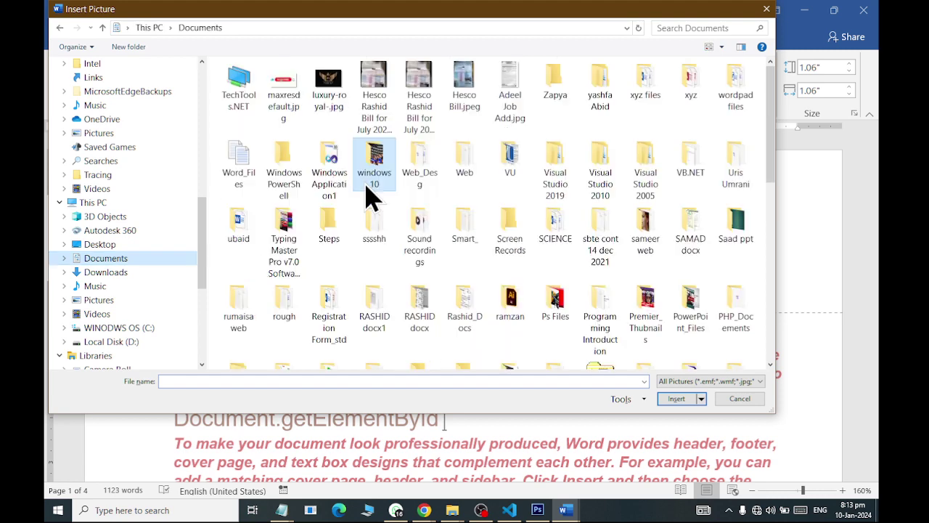
scroll(366, 196, "down", 5)
key("Return")
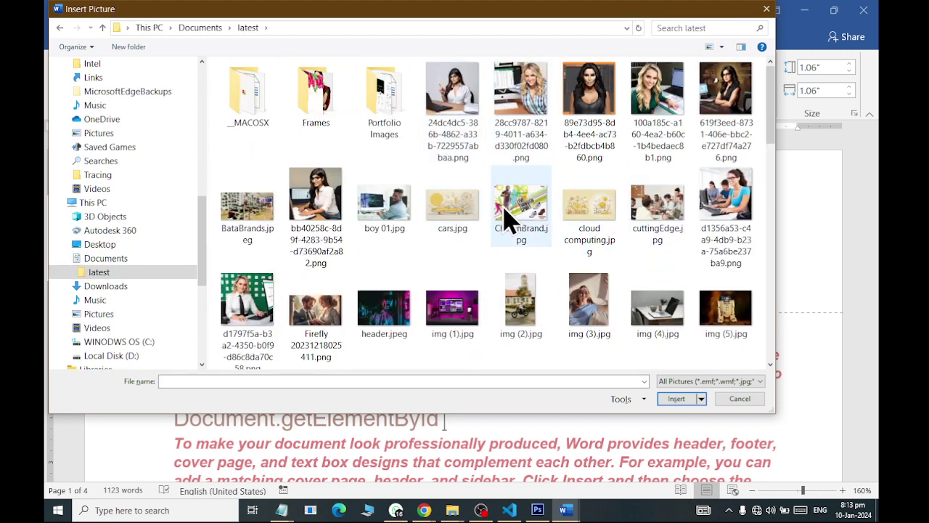
double_click(726, 207)
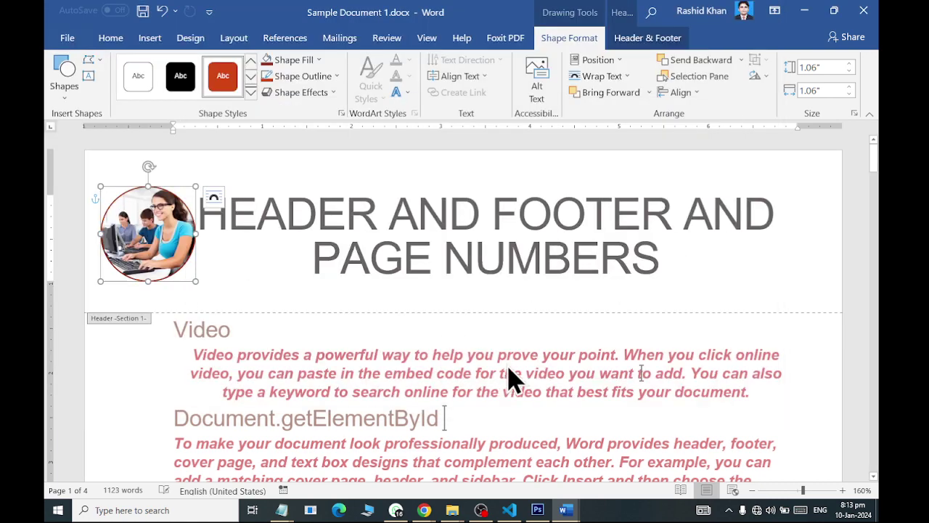
Leave header editing and zoom out to 40% to view all four pages together.
double_click(479, 356)
scroll(473, 323, "down", 10)
scroll(474, 323, "down", 5)
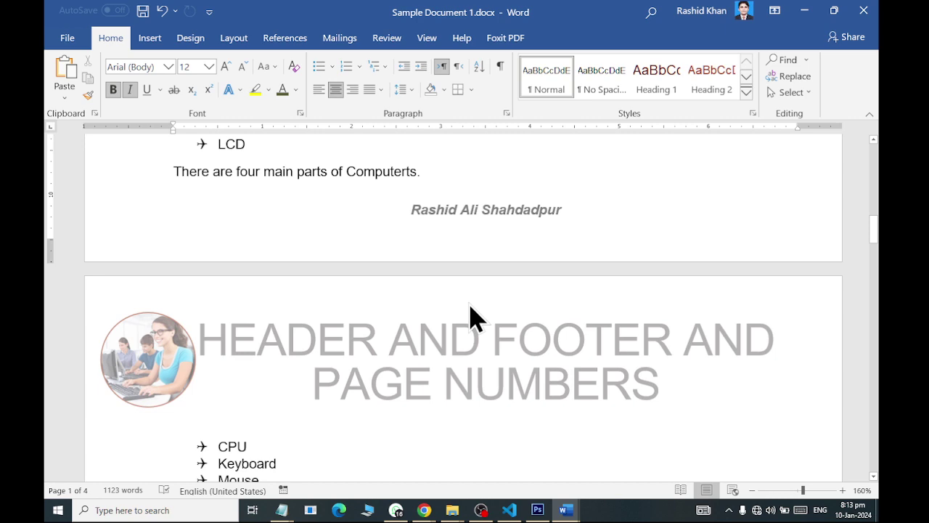
scroll(377, 300, "down", 6)
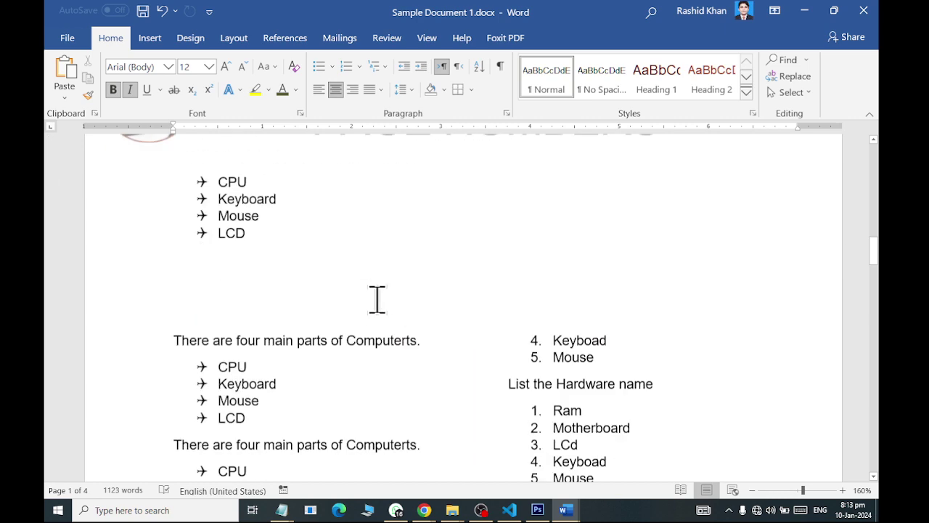
scroll(402, 297, "down", 7)
scroll(409, 311, "down", 8)
scroll(408, 316, "up", 6)
scroll(409, 316, "up", 5)
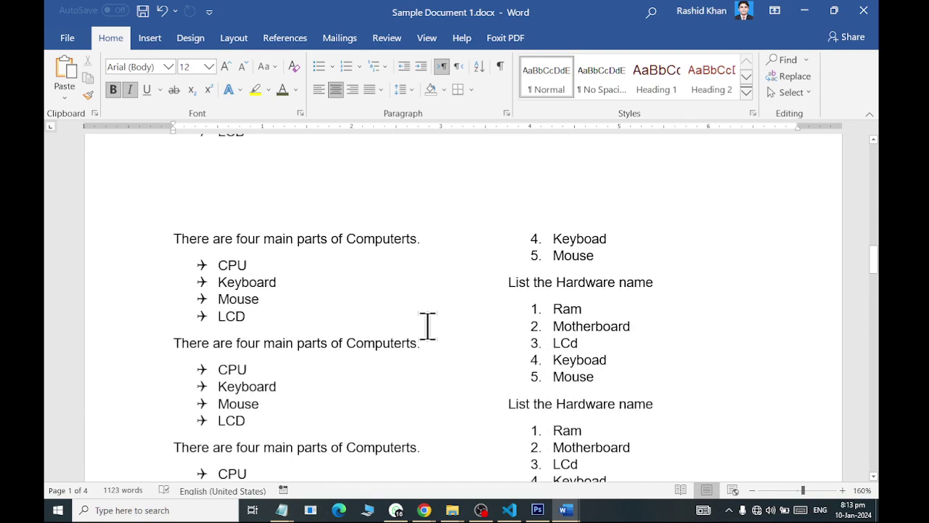
scroll(425, 326, "up", 5)
scroll(426, 326, "up", 10)
scroll(429, 331, "up", 3)
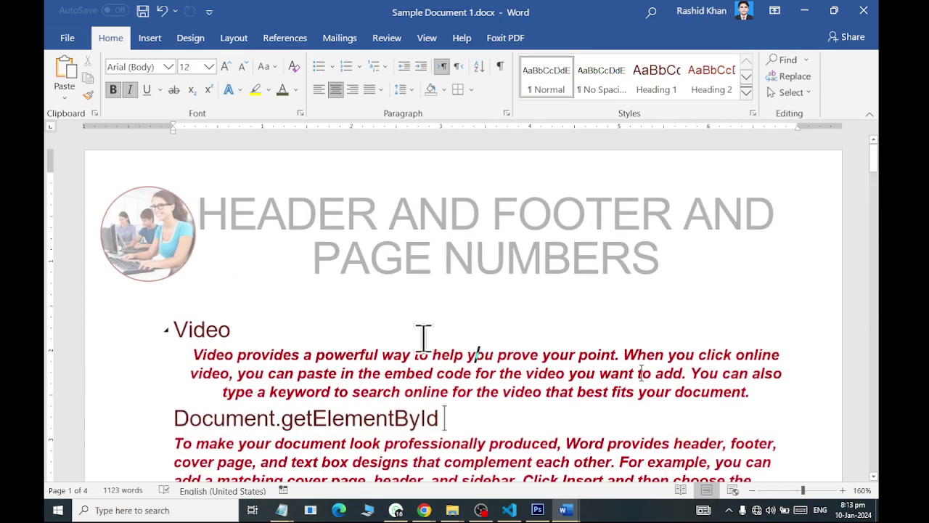
scroll(428, 327, "down", 10, "ctrl")
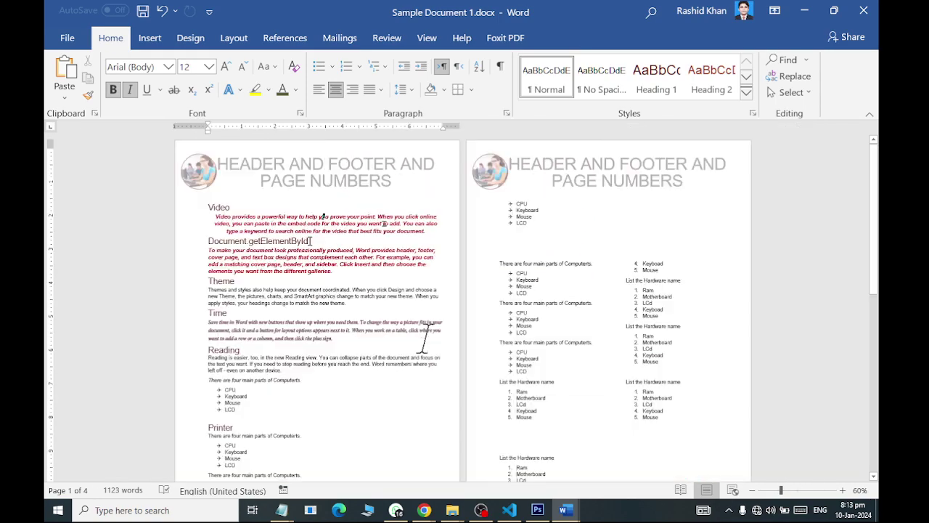
scroll(425, 337, "down", 5, "ctrl")
scroll(424, 340, "up", 4, "ctrl")
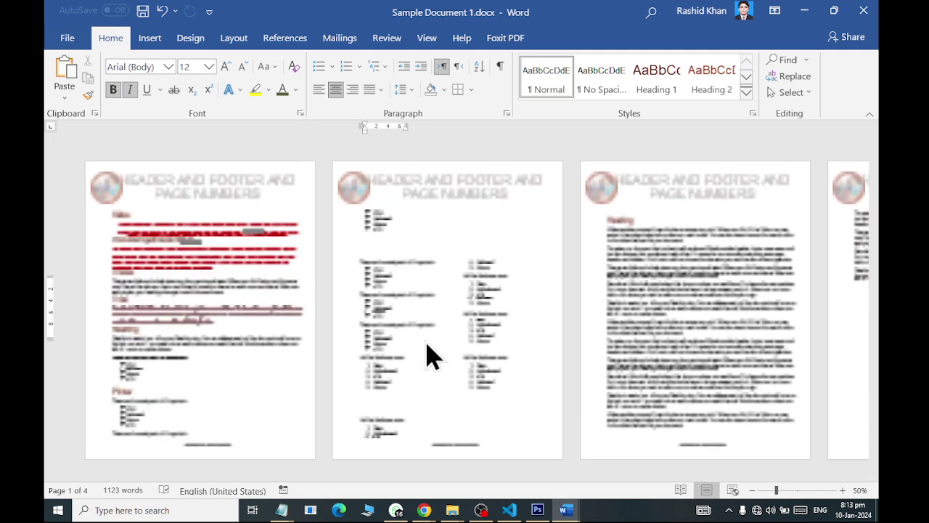
scroll(425, 340, "down", 1, "ctrl")
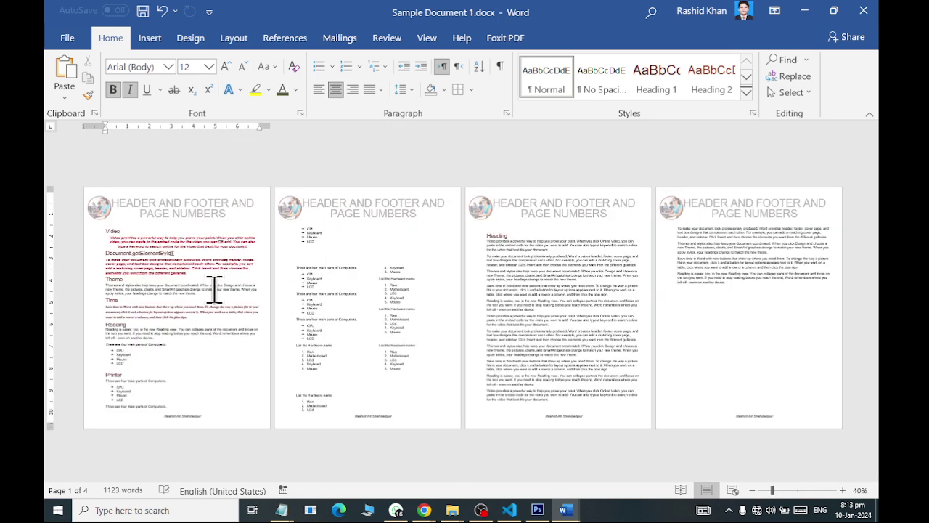
Place the insertion point in the text of page 1, then page 3, then page 4.
left_click(216, 299)
left_click(580, 270)
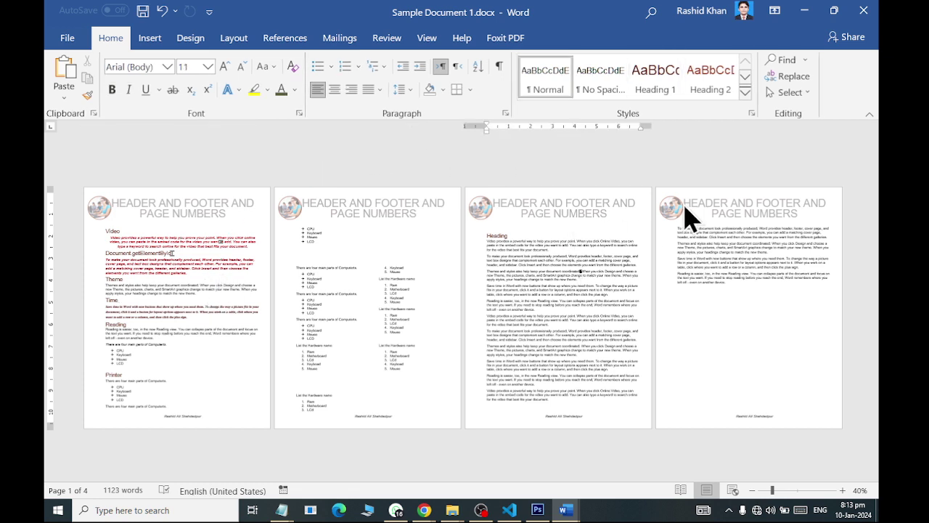
left_click(746, 258)
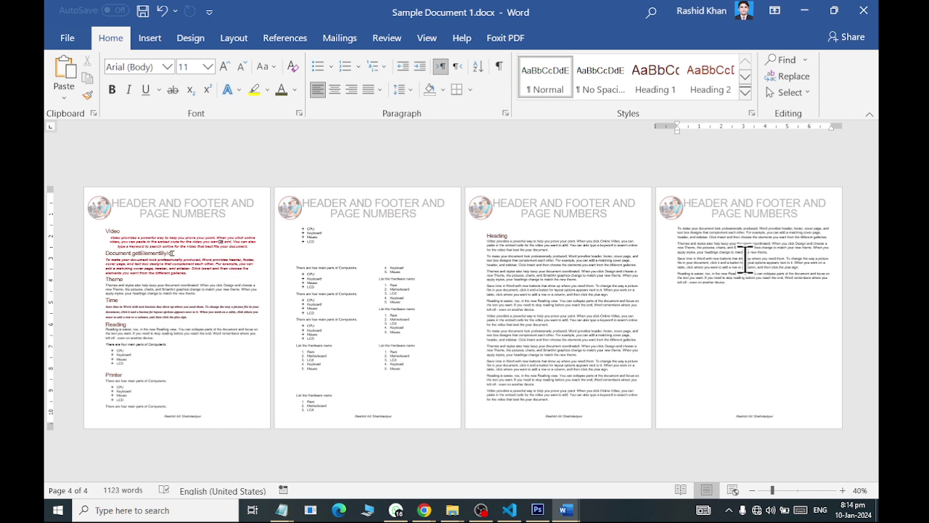
Zoom back to 130% on page 1 and bring up the Insert commands.
scroll(191, 215, "up", 8, "ctrl")
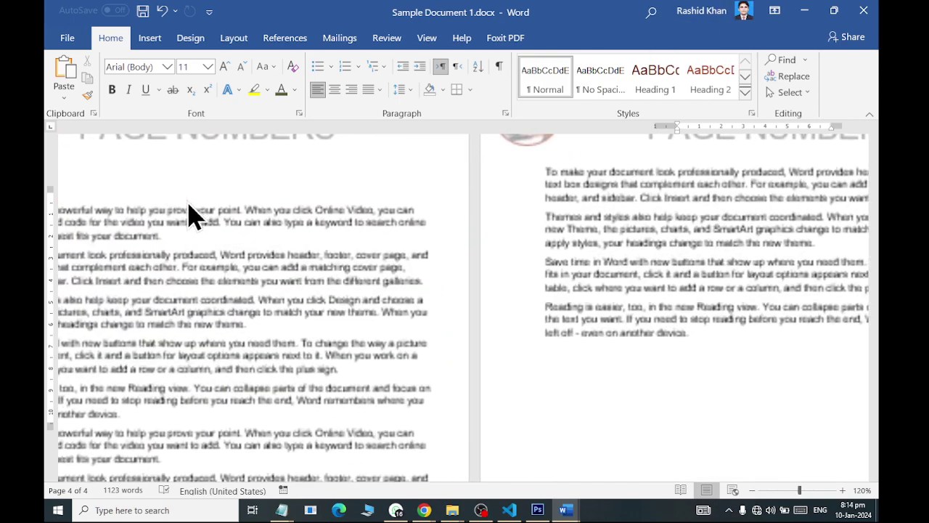
scroll(190, 215, "down", 3, "ctrl")
scroll(358, 199, "up", 3)
scroll(363, 196, "up", 6)
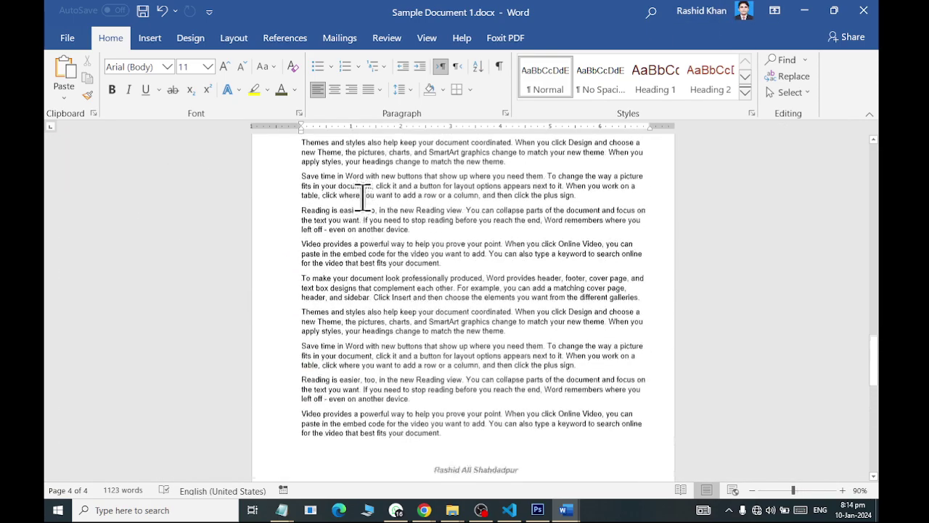
scroll(363, 196, "up", 6)
scroll(369, 213, "up", 5)
scroll(367, 181, "up", 4, "ctrl")
scroll(373, 195, "up", 6, "ctrl")
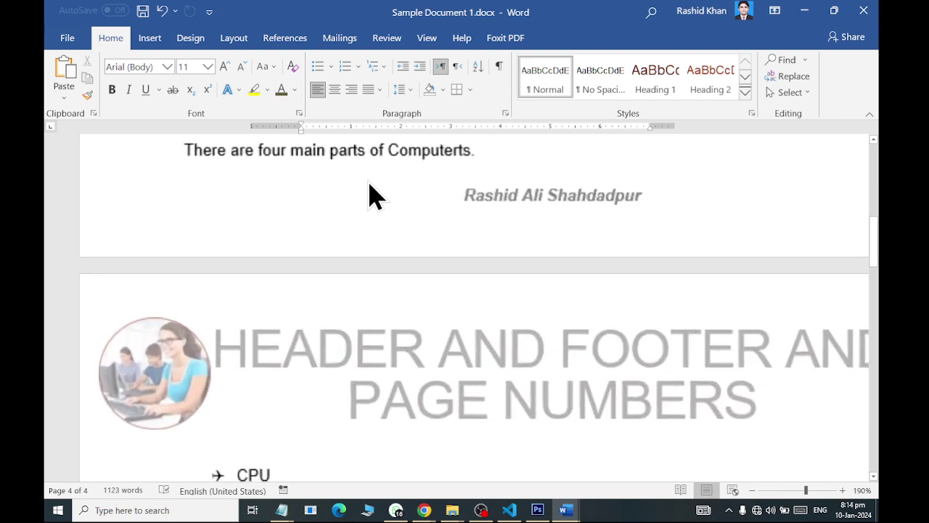
scroll(367, 185, "up", 5)
scroll(373, 193, "down", 5)
scroll(407, 193, "down", 1, "ctrl")
scroll(370, 181, "down", 5, "ctrl")
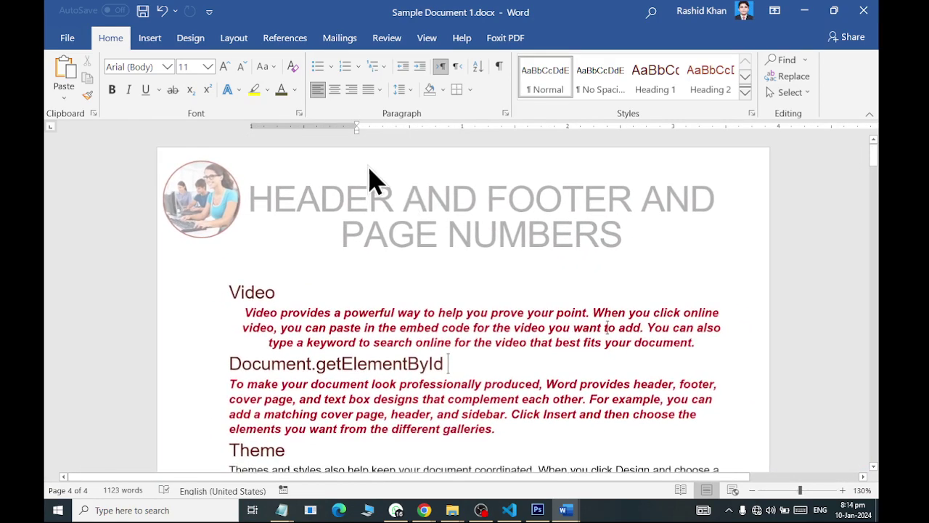
left_click(154, 38)
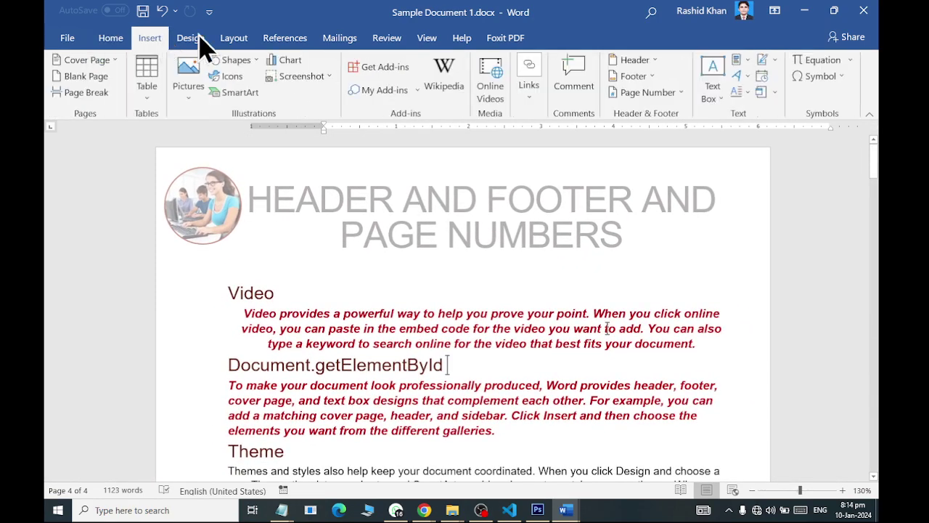
Browse the Page Number designs under Current Position and Top of Page.
left_click(680, 92)
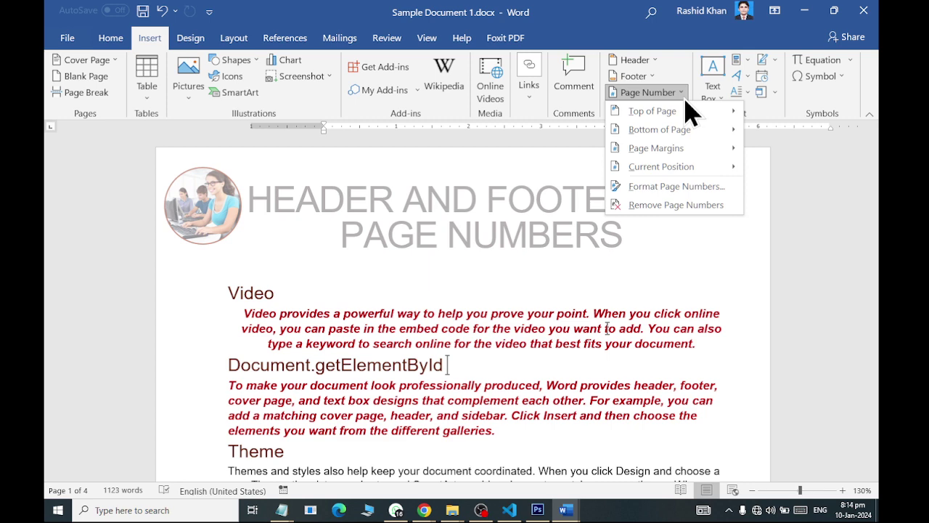
mouse_move(683, 177)
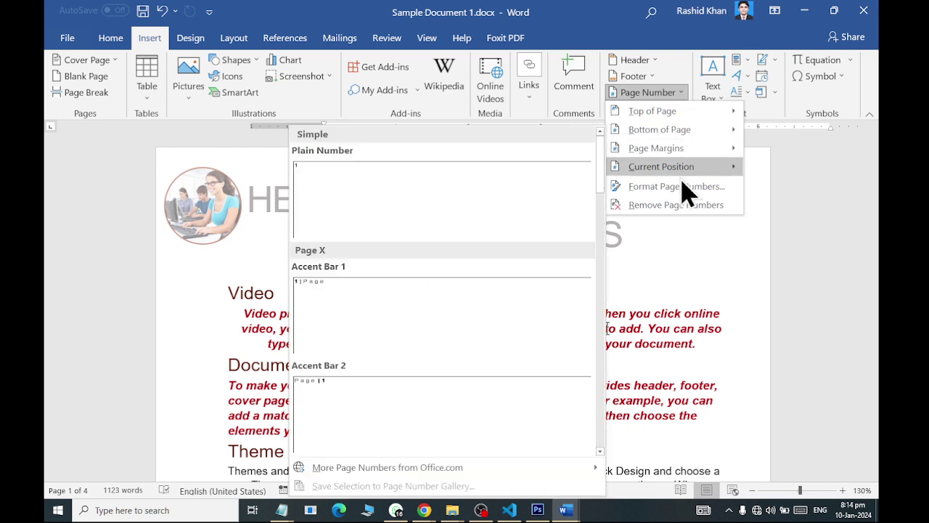
mouse_move(683, 113)
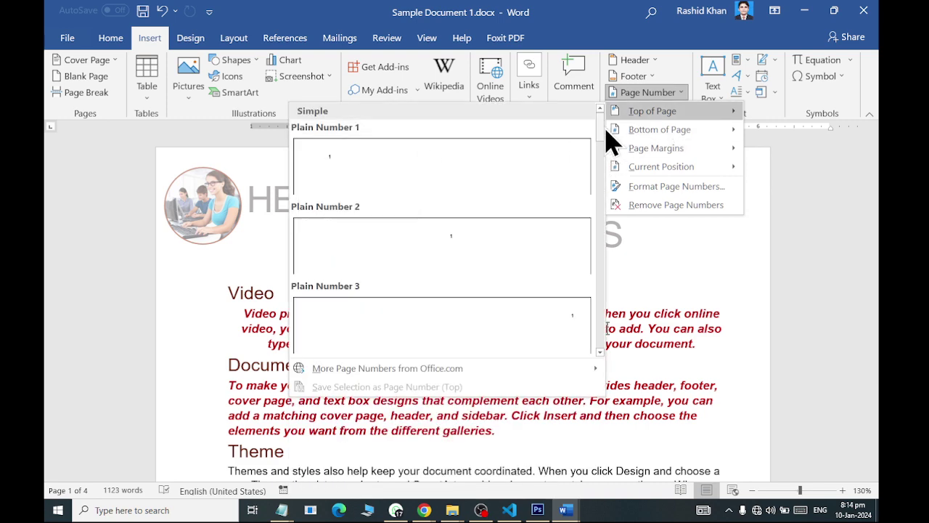
mouse_move(599, 125)
left_mouse_down()
mouse_move(593, 255)
mouse_move(597, 129)
left_mouse_up()
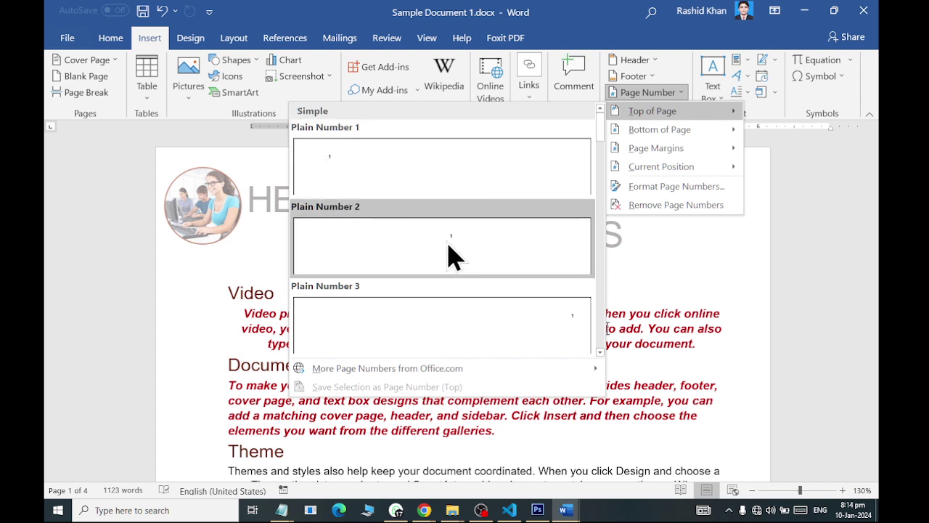
scroll(556, 342, "down", 10)
scroll(556, 338, "down", 5)
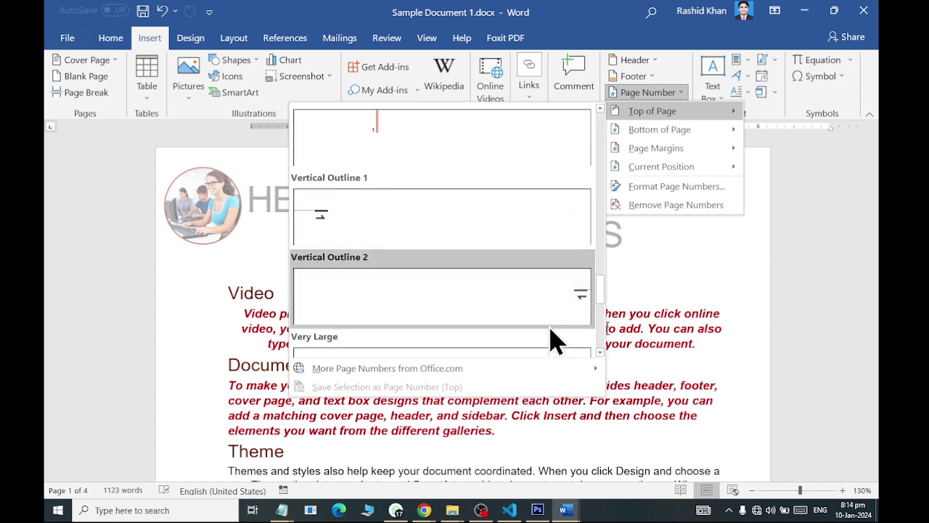
scroll(548, 305, "up", 3)
scroll(540, 283, "up", 3)
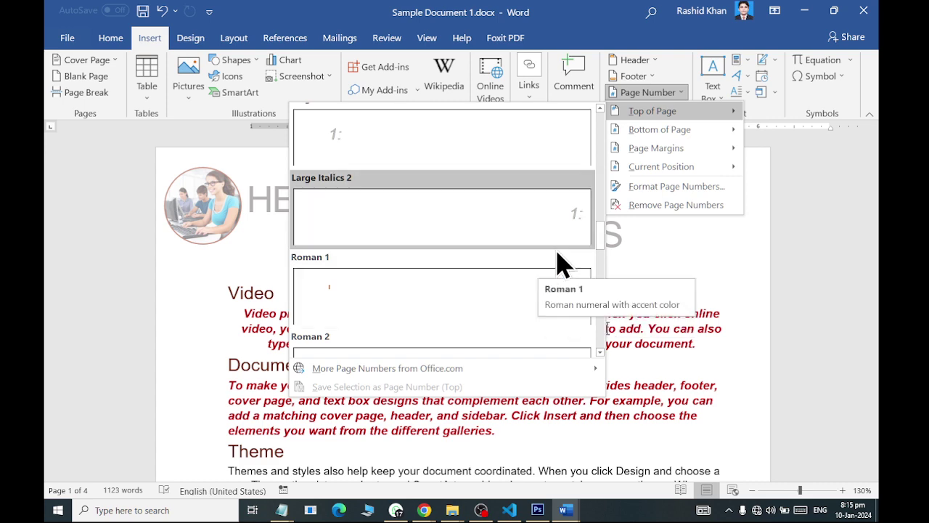
mouse_move(682, 131)
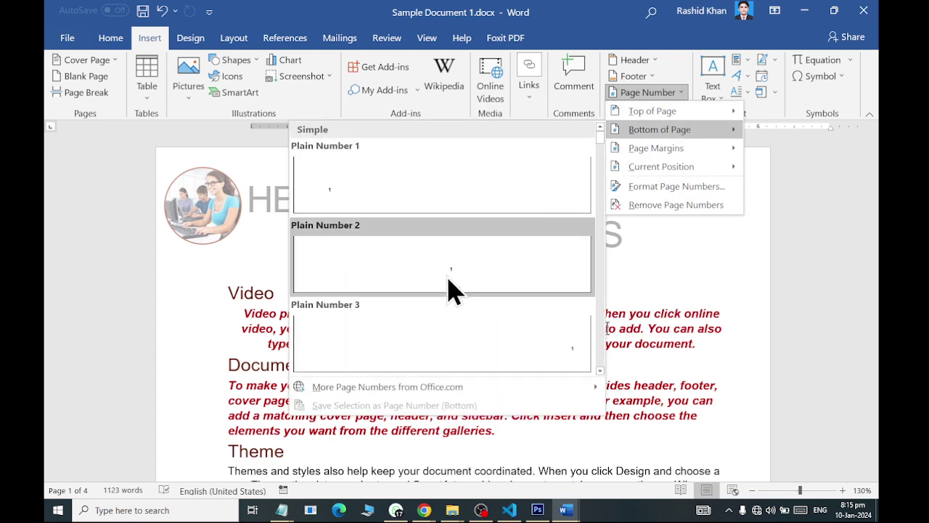
Insert a bold-numbers 'Page X of Y' page number at the bottom of the page.
scroll(450, 290, "down", 5)
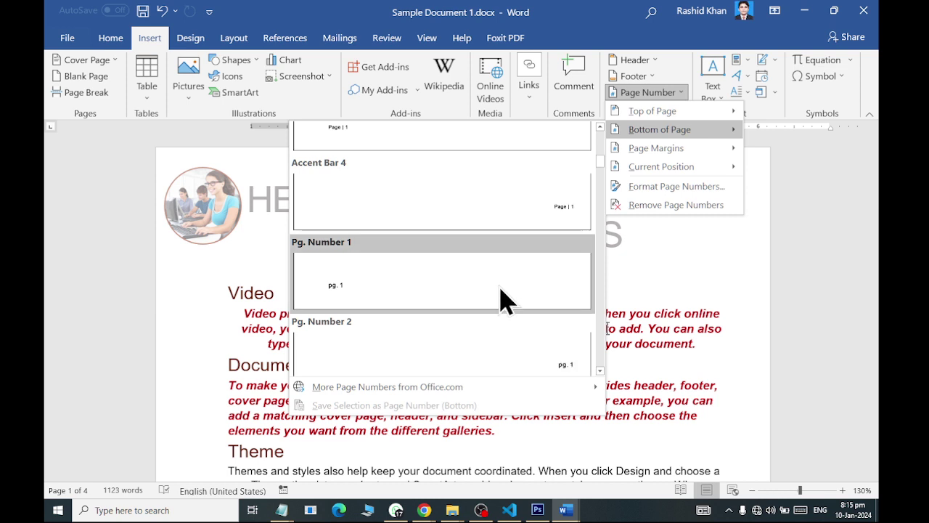
scroll(396, 272, "up", 5)
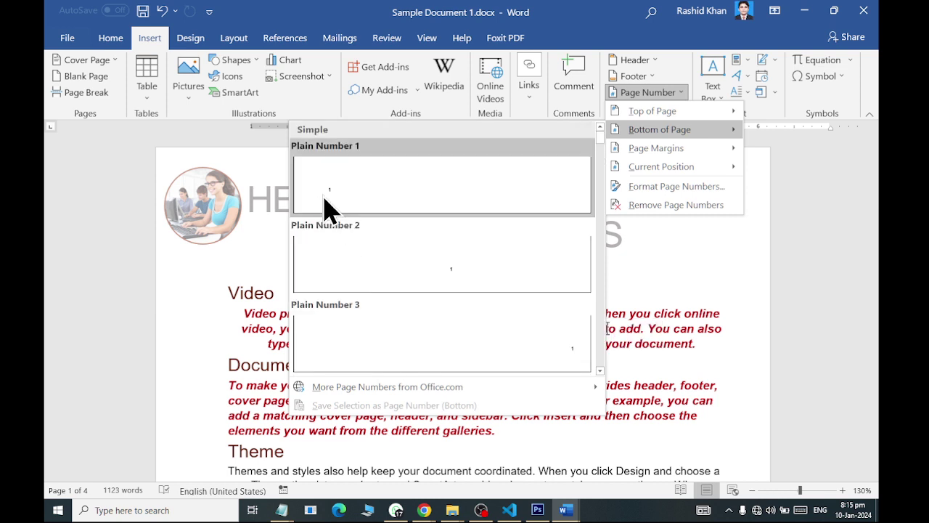
scroll(439, 261, "down", 3)
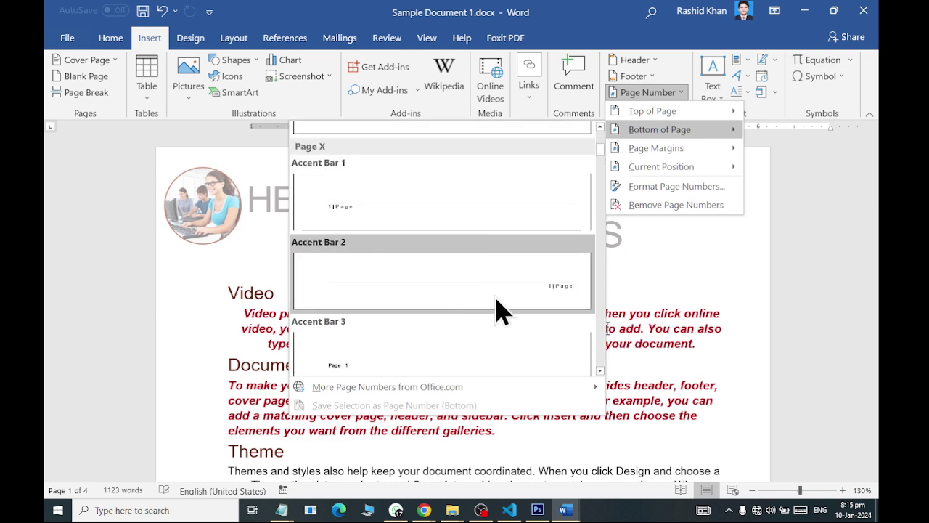
scroll(508, 305, "down", 3)
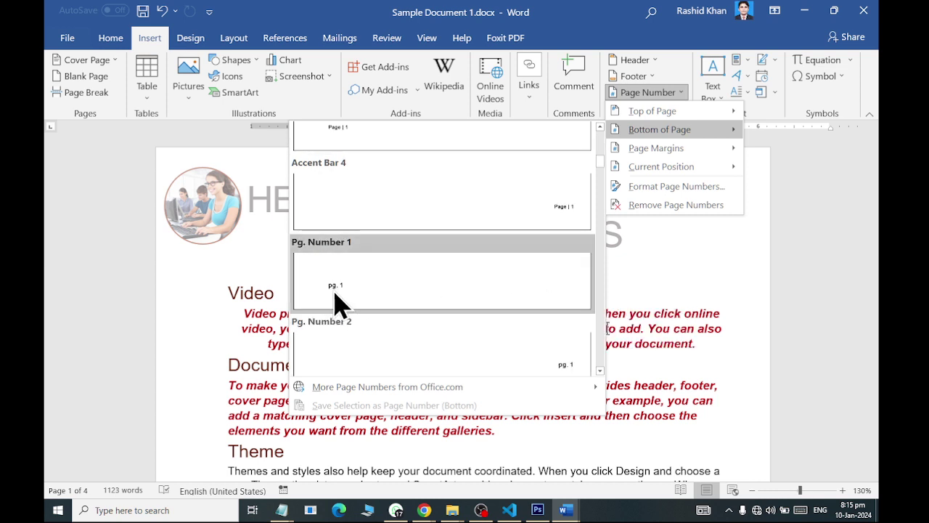
scroll(528, 260, "down", 5)
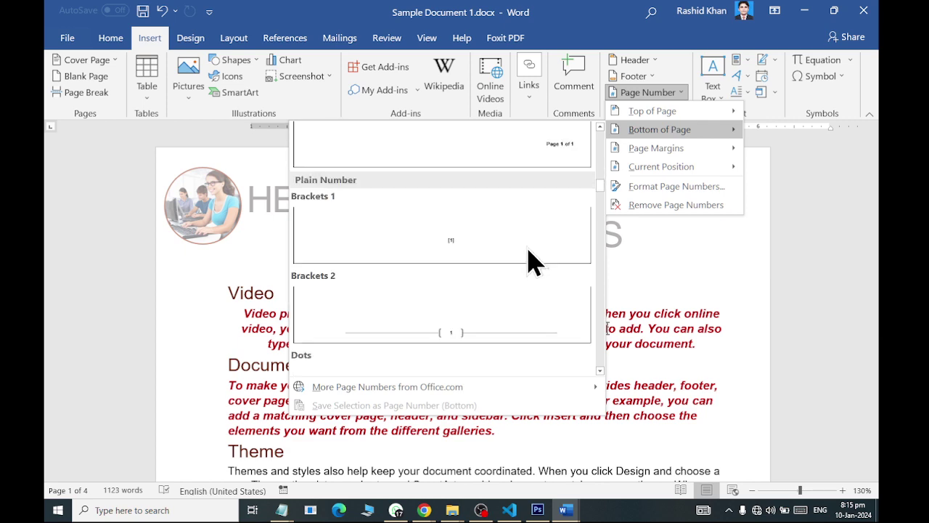
left_click(566, 162)
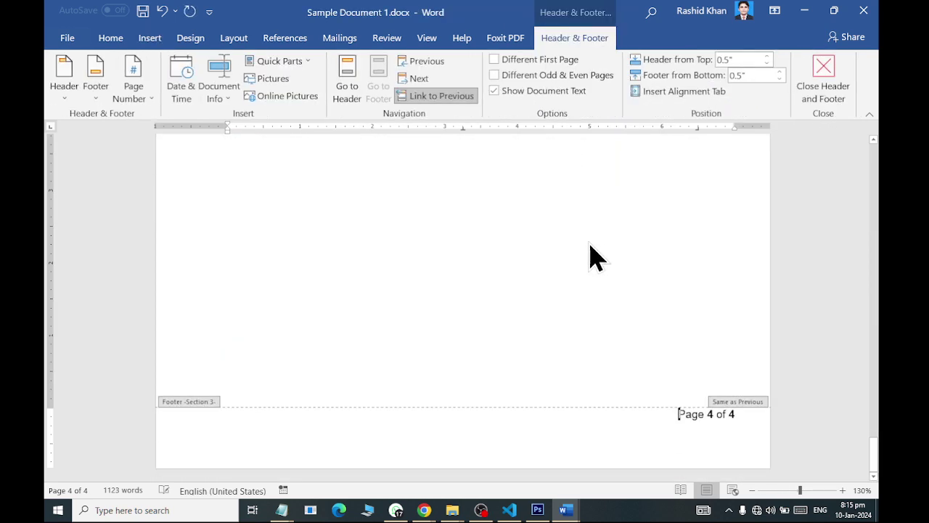
double_click(659, 320)
scroll(656, 373, "down", 10)
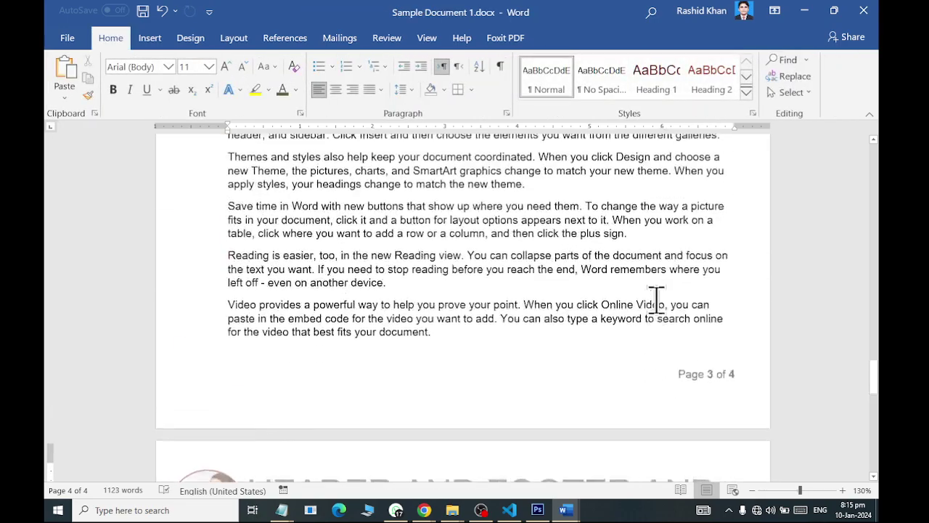
scroll(638, 298, "up", 10)
scroll(648, 276, "up", 10)
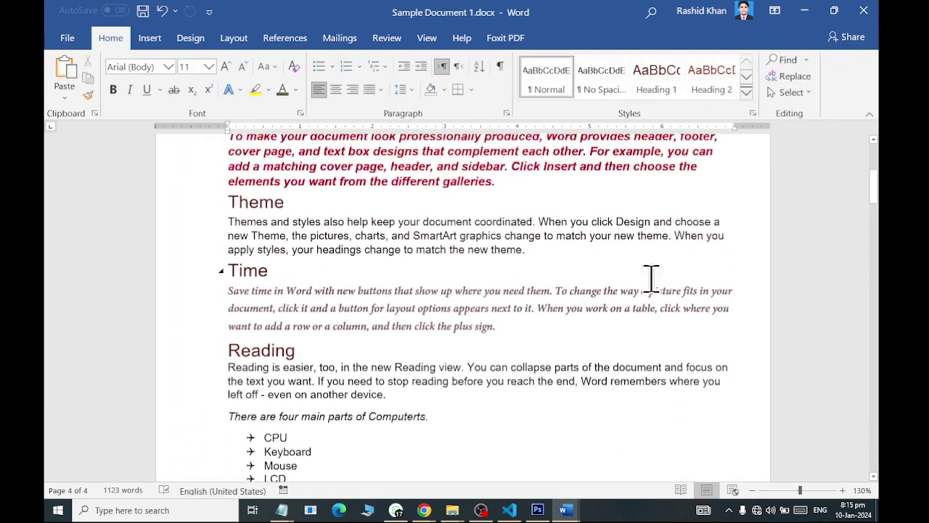
scroll(653, 284, "down", 4, "ctrl")
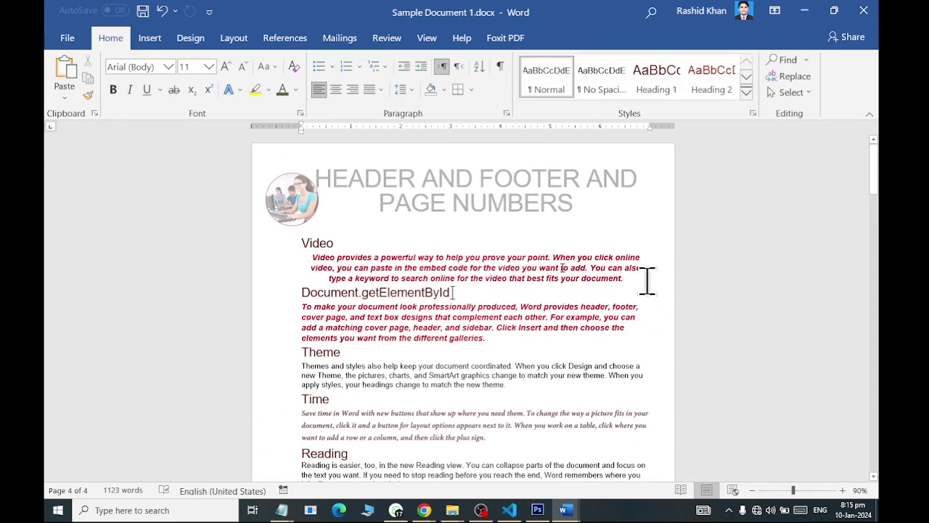
scroll(645, 290, "down", 3)
scroll(643, 297, "down", 3)
scroll(649, 326, "down", 4)
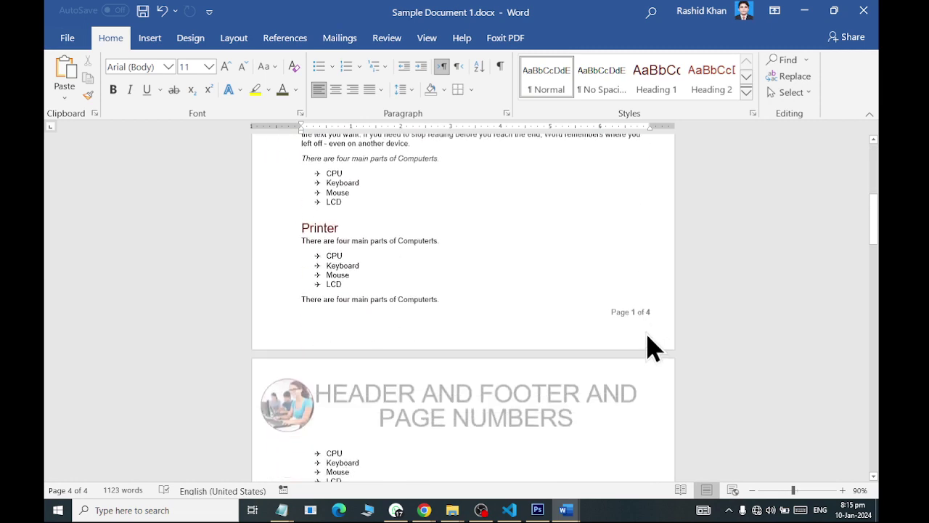
scroll(649, 353, "up", 6, "ctrl")
scroll(651, 363, "down", 1)
scroll(726, 356, "down", 1)
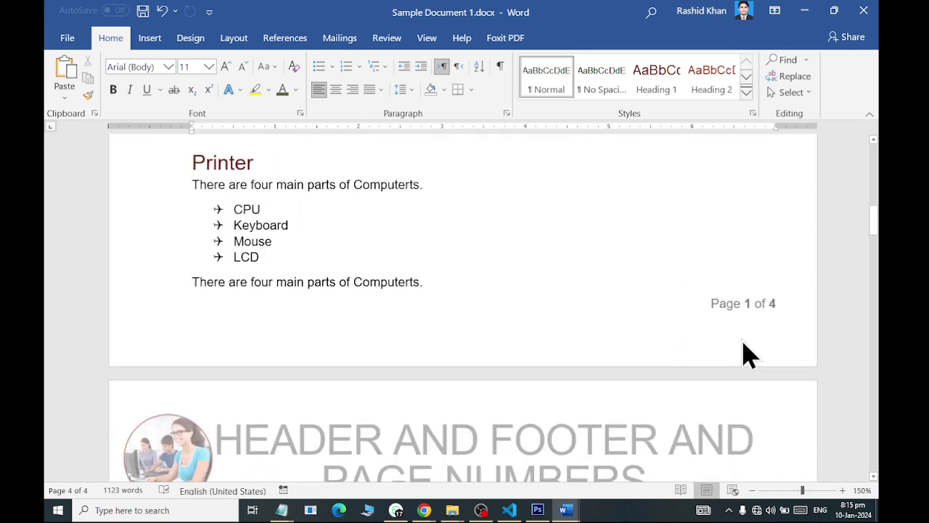
scroll(776, 332, "down", 3, "ctrl")
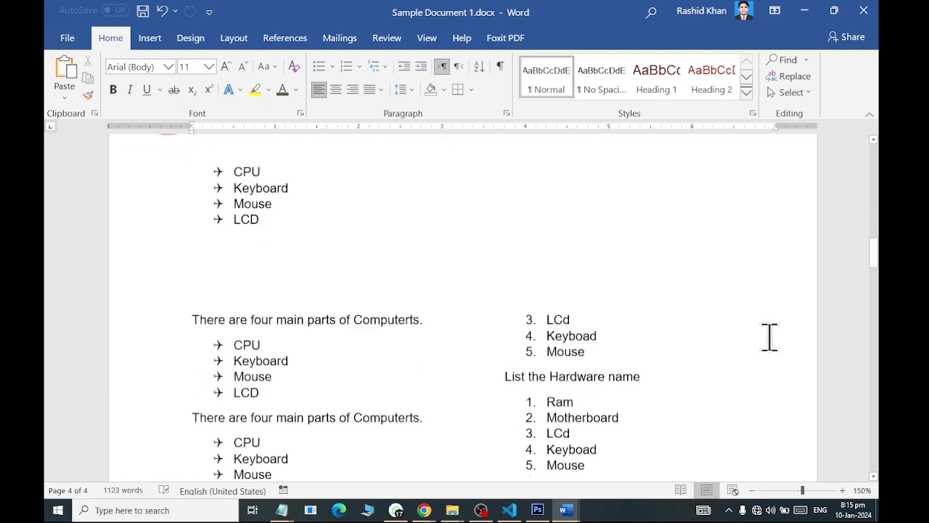
scroll(768, 341, "down", 3)
scroll(758, 356, "up", 3, "ctrl")
scroll(742, 307, "down", 6)
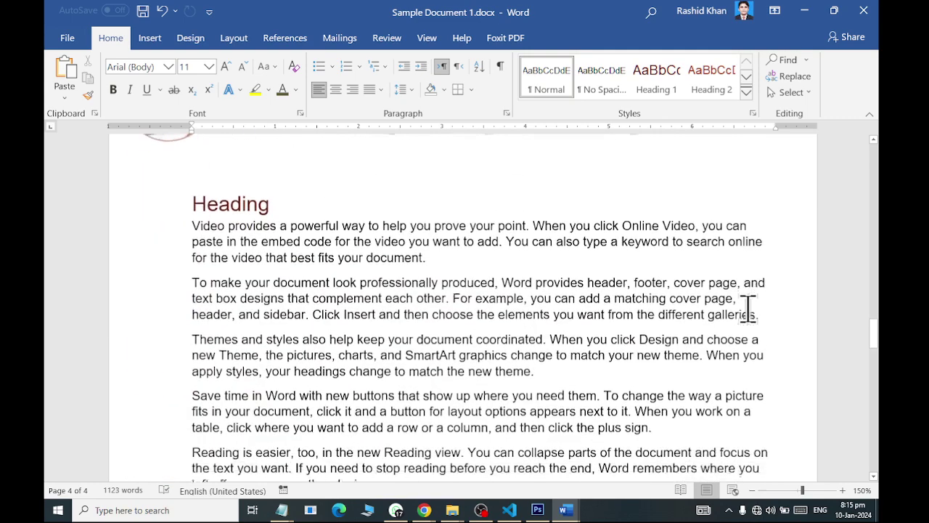
scroll(747, 319, "down", 3)
scroll(748, 331, "down", 6)
scroll(747, 330, "up", 3)
scroll(741, 326, "down", 6)
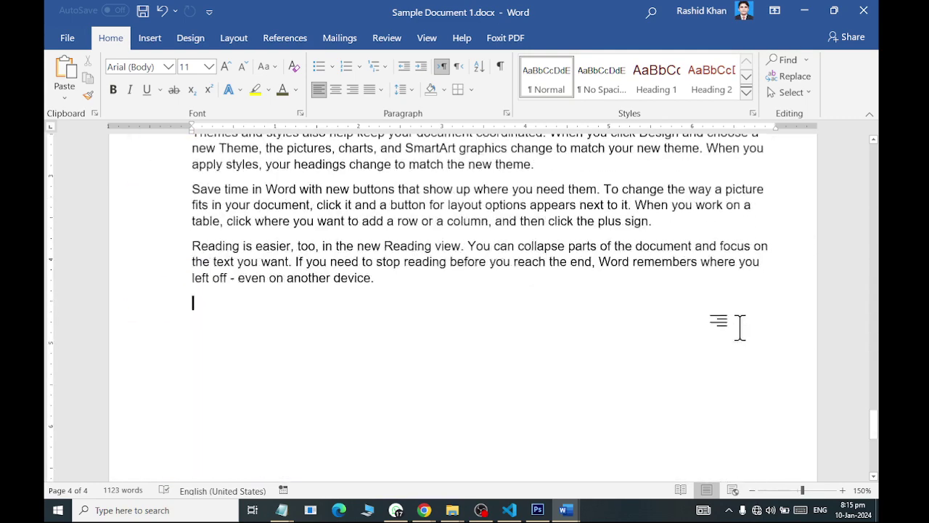
scroll(726, 326, "down", 2)
scroll(508, 254, "down", 3)
scroll(319, 207, "up", 3)
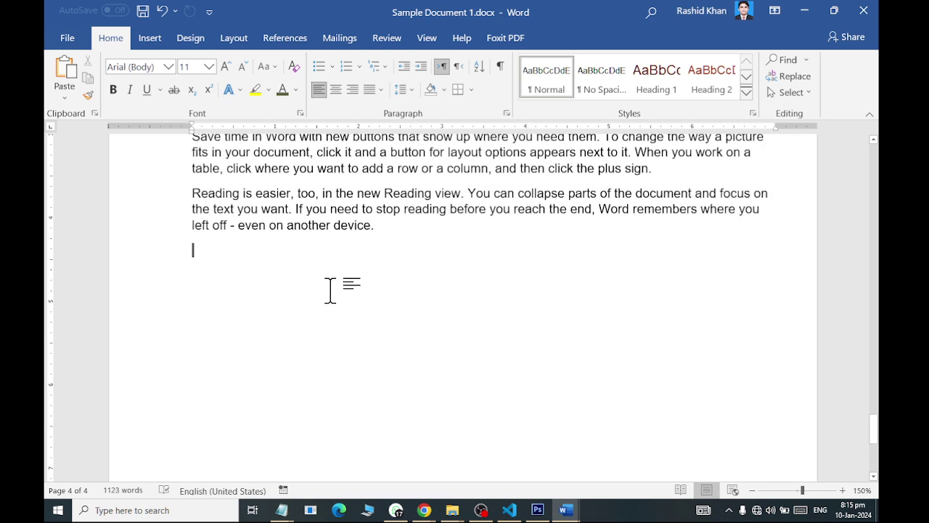
Generate sample text with =rand(200), growing the document to 21 pages.
type("rand(200")
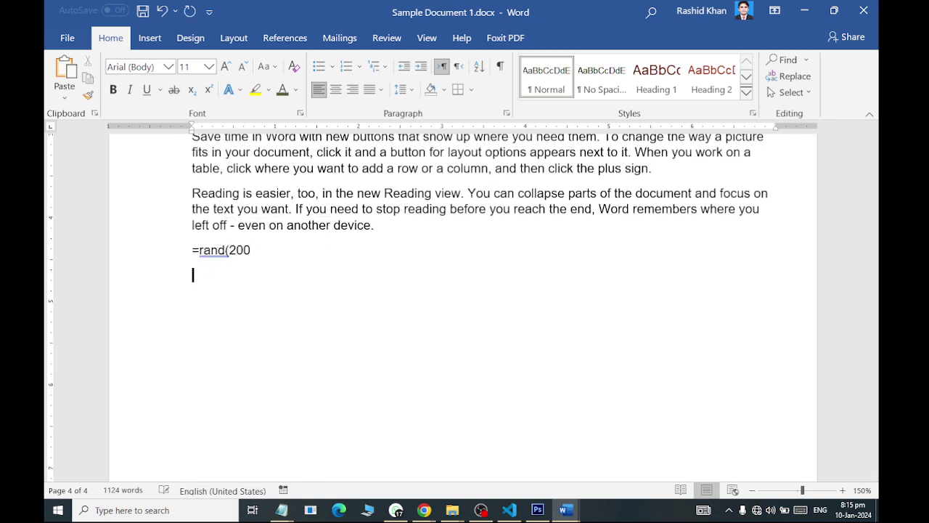
type(")")
key("Return")
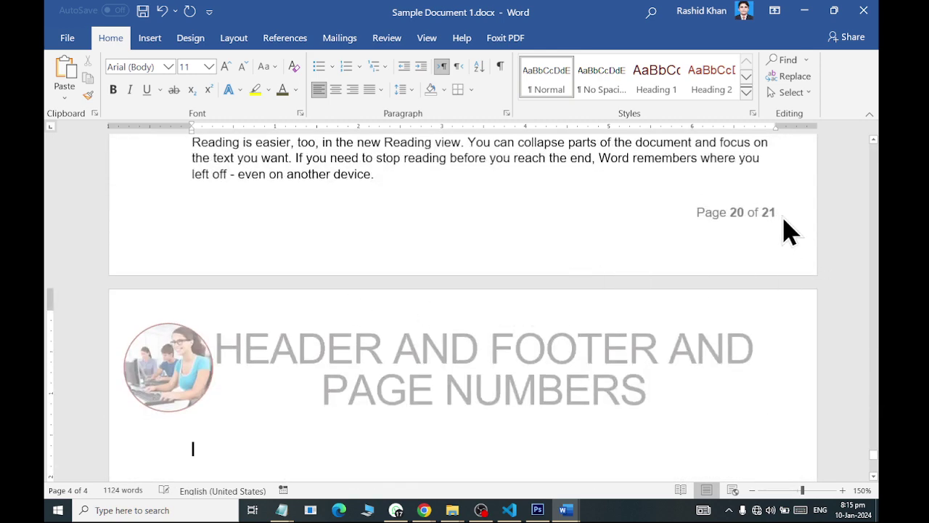
scroll(726, 194, "up", 1)
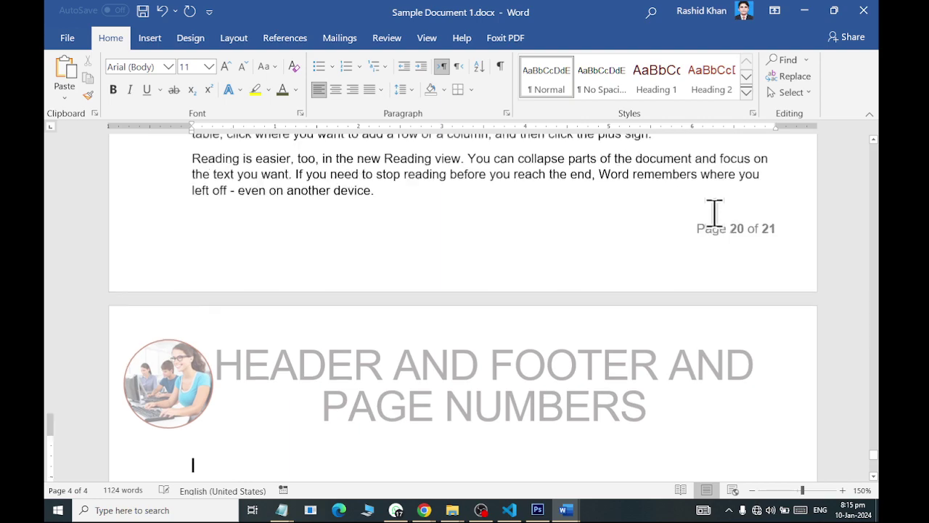
scroll(722, 199, "up", 5)
scroll(715, 213, "up", 5)
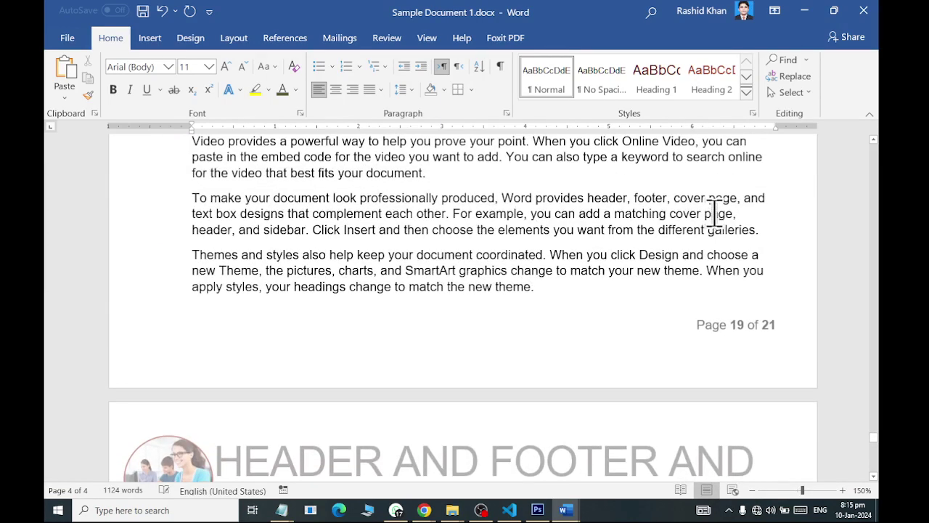
Add 'Computer Notes by' and the author's name with ' :' before the footer's 'Page X of Y'.
double_click(685, 331)
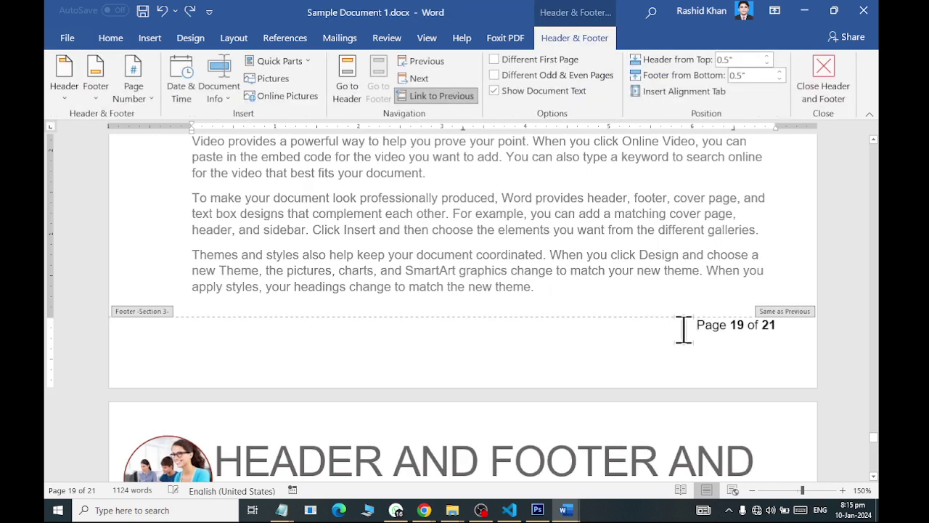
type("Compute ")
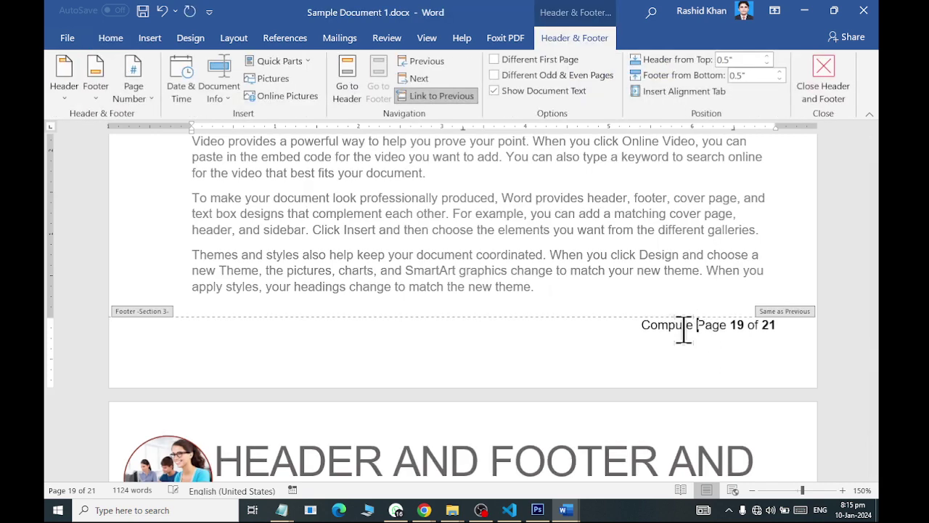
type("r Notes")
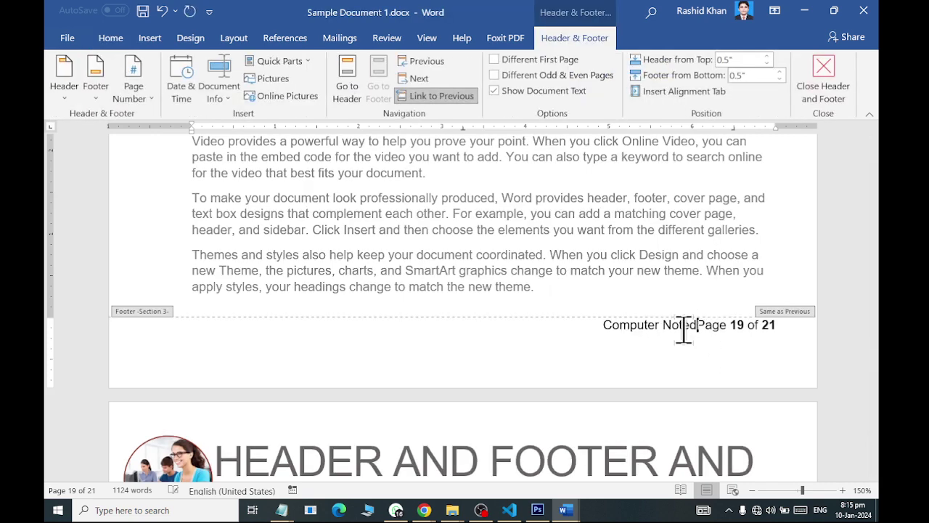
type(" by Rashid ")
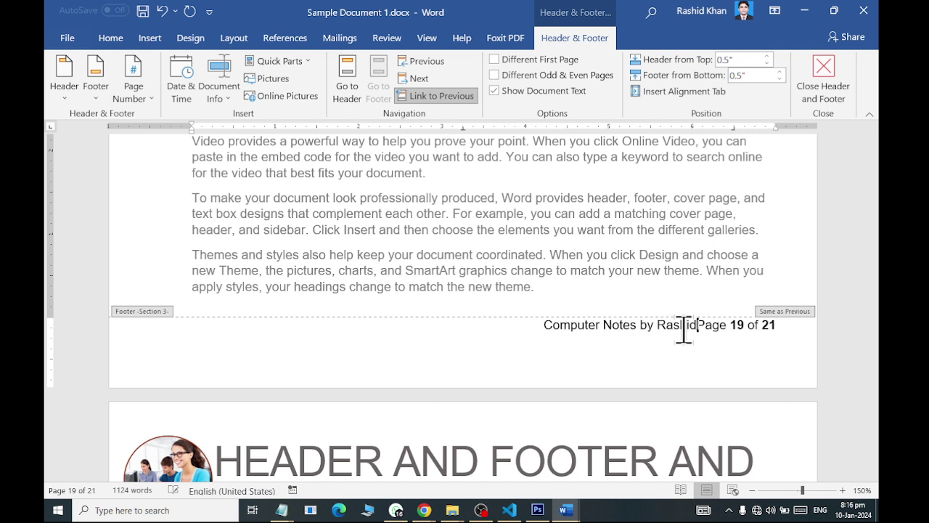
type("Ali Ali")
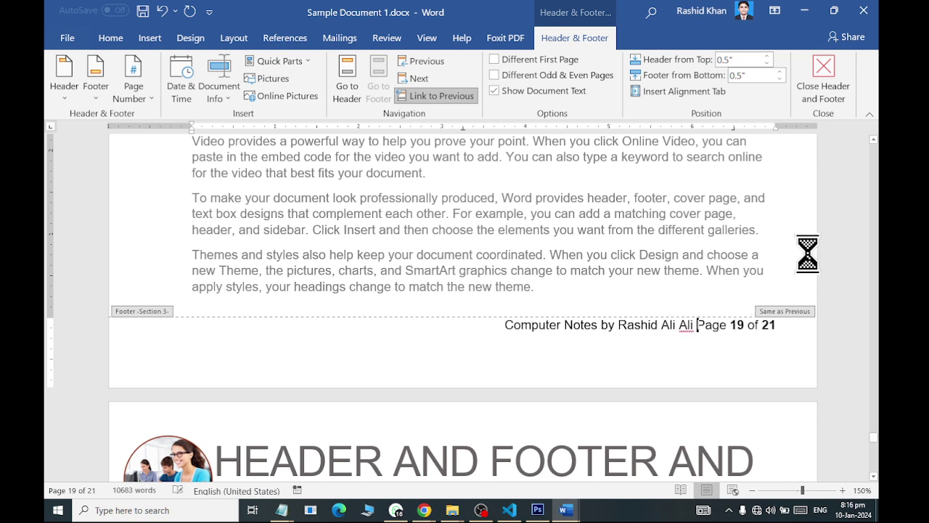
key("BackSpace")
key("BackSpace")
key("BackSpace")
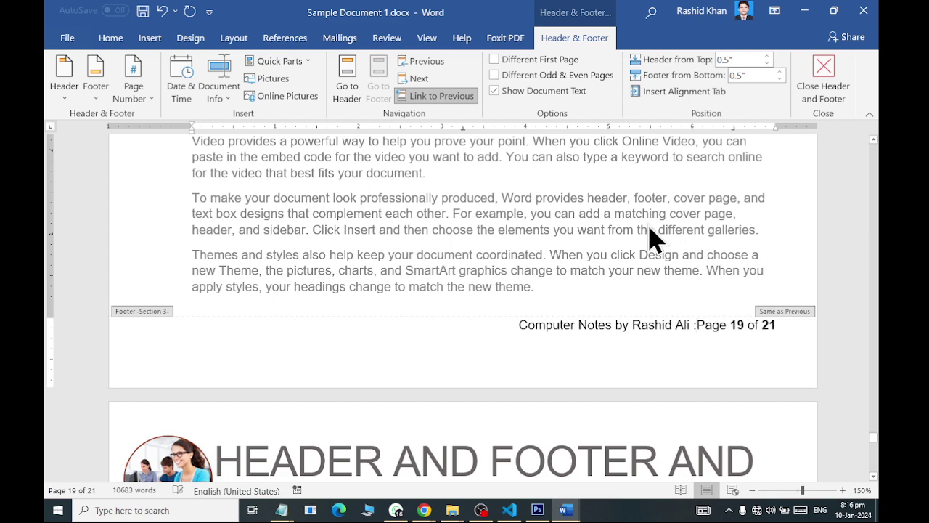
double_click(649, 222)
scroll(630, 258, "down", 5)
scroll(639, 269, "down", 1)
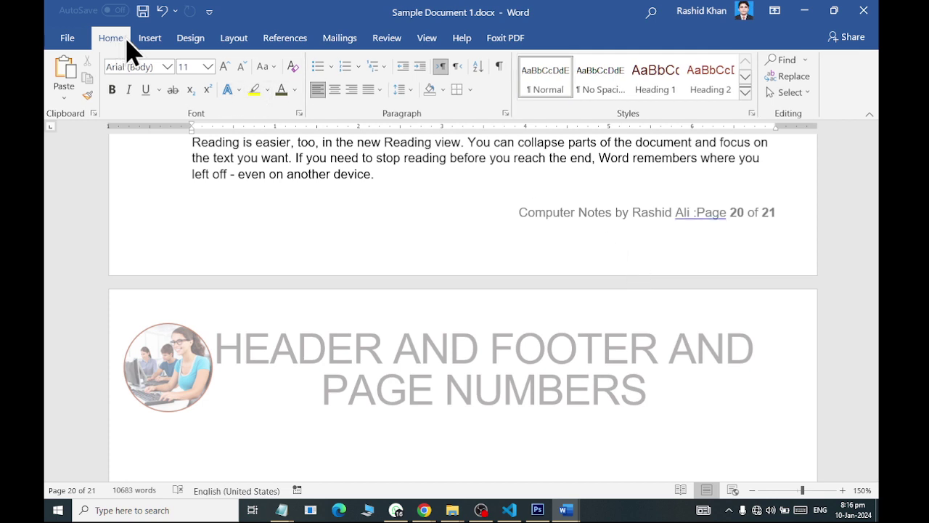
left_click(149, 40)
left_click(648, 92)
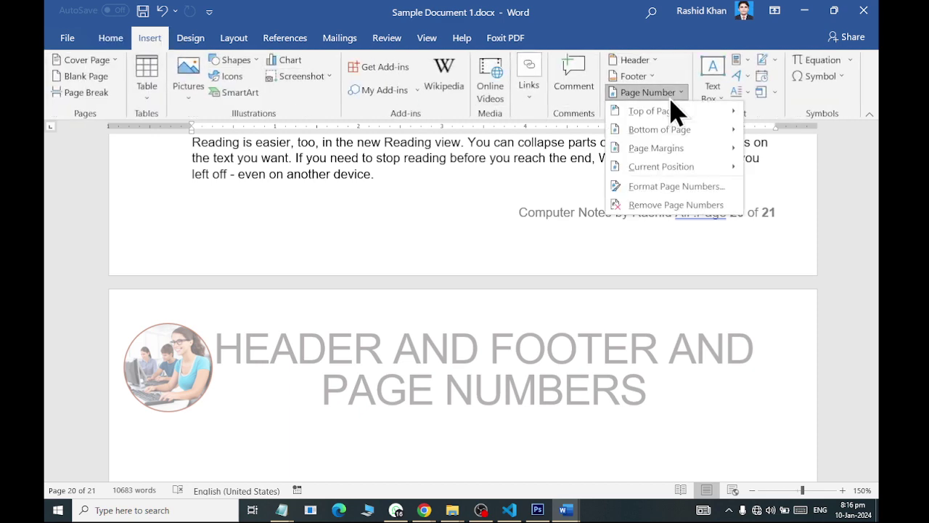
left_click(696, 207)
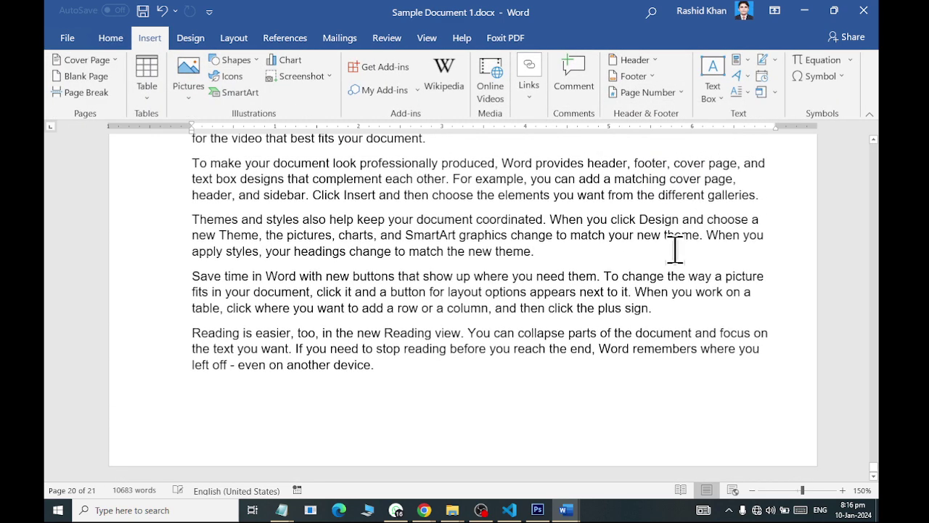
scroll(666, 265, "up", 8)
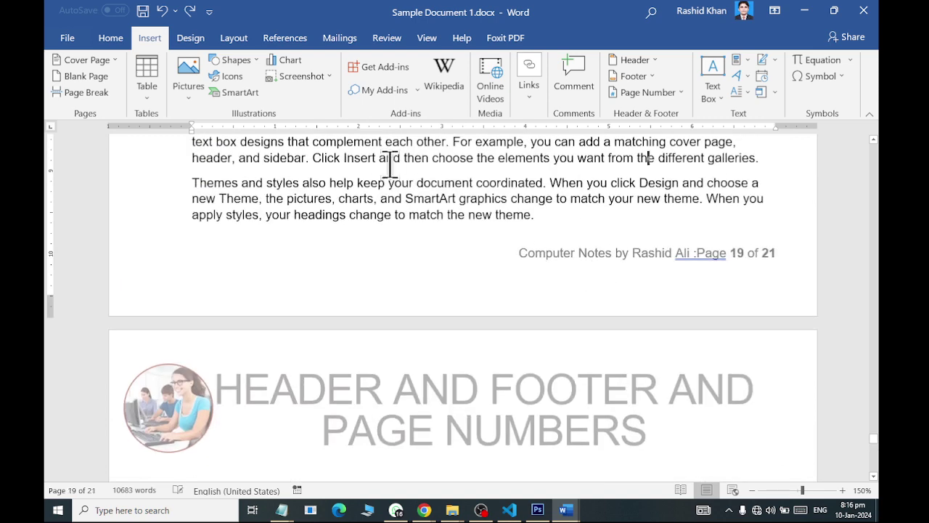
left_click(648, 92)
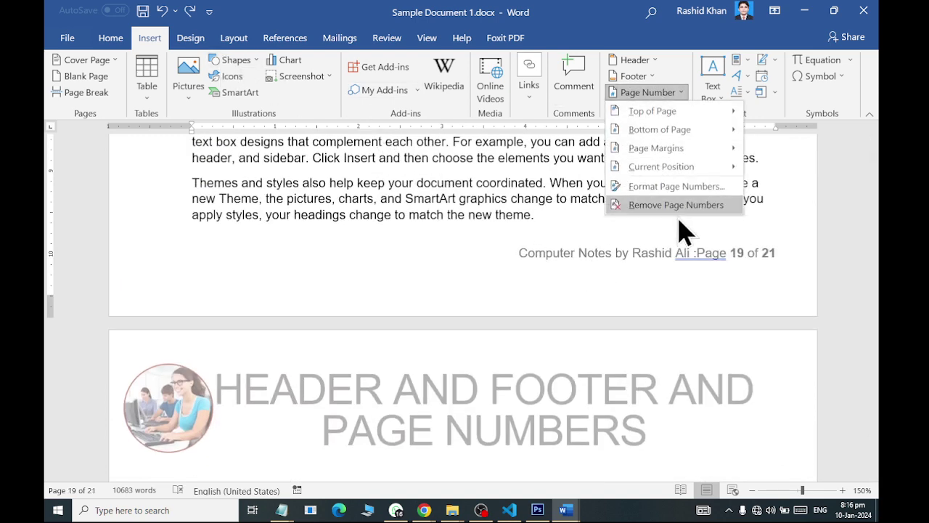
left_click(690, 186)
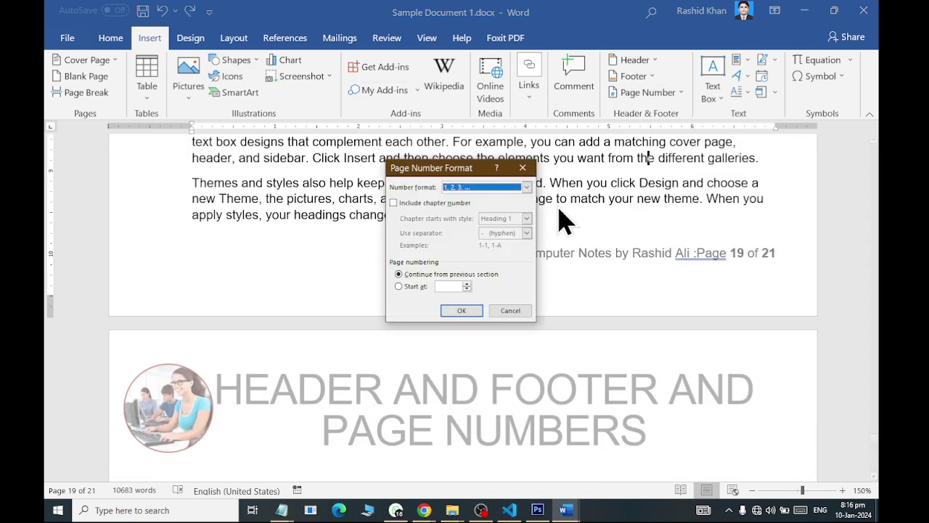
left_click(482, 190)
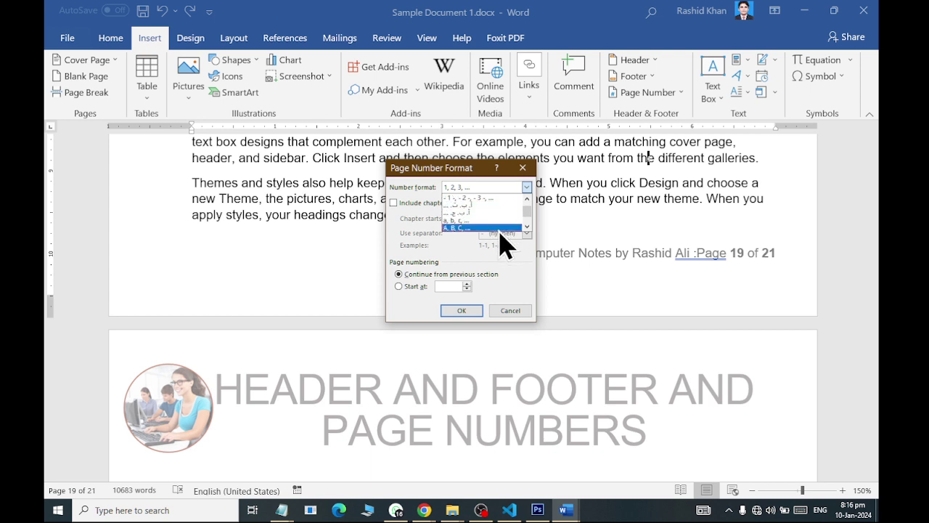
left_click_drag(500, 233, 500, 220)
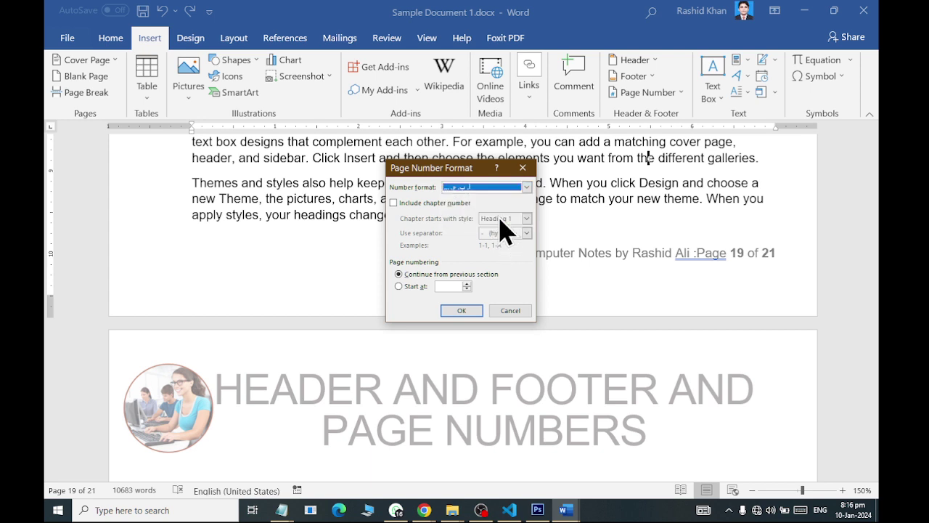
left_click(498, 190)
left_click(488, 197)
left_click(471, 311)
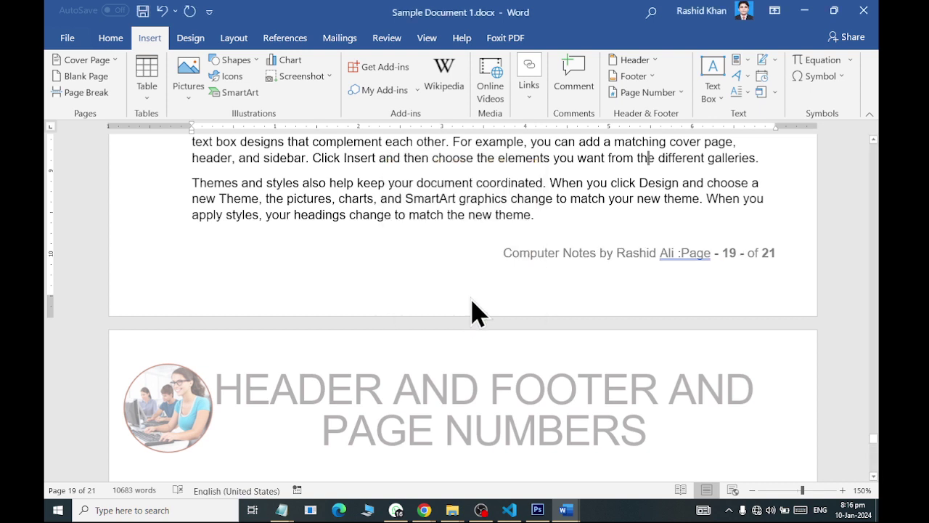
left_click(664, 93)
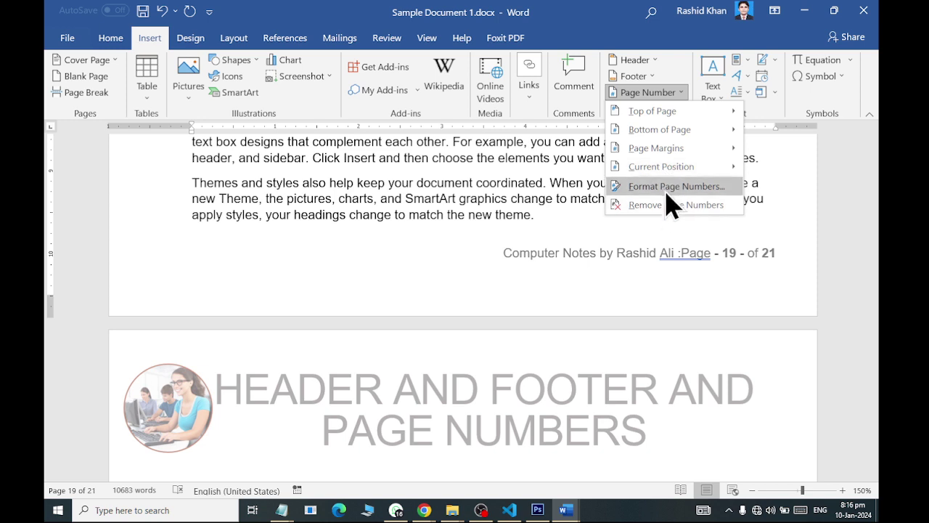
left_click(666, 187)
left_click(465, 188)
left_click(458, 199)
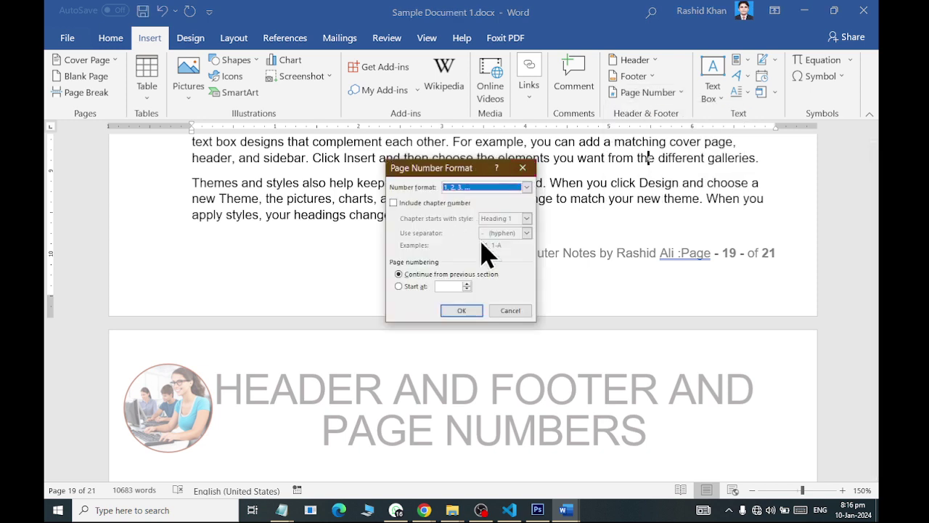
left_click(475, 310)
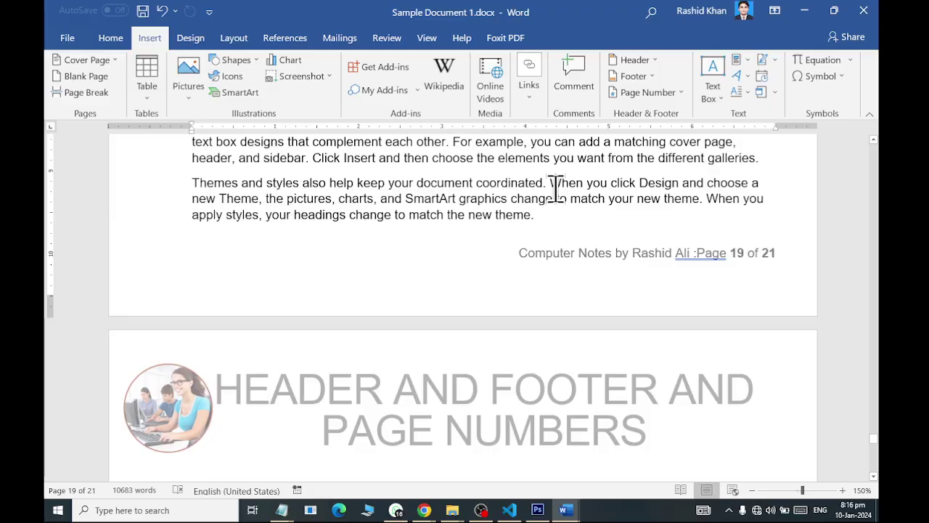
double_click(555, 191)
Scroll back to page 14 and edit its header containing the photo and HEADER AND FOOTER title.
scroll(537, 187, "down", 20)
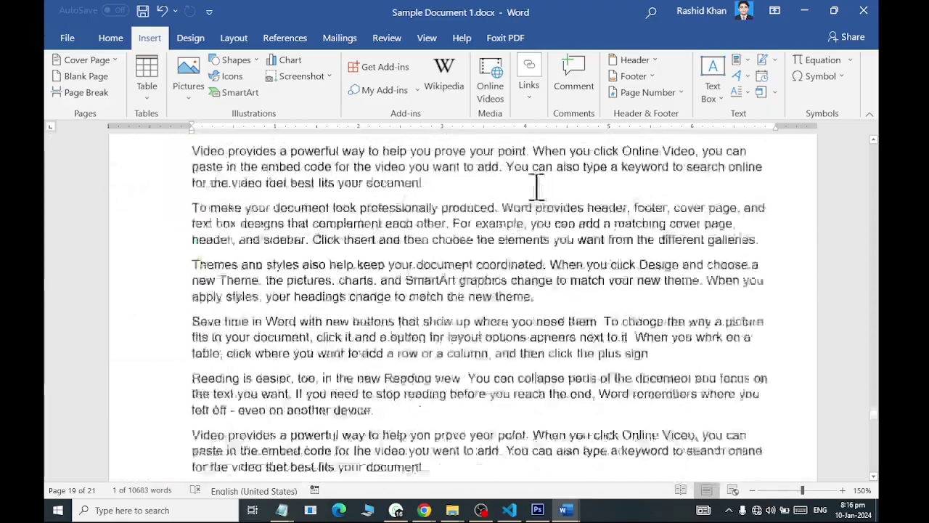
scroll(537, 187, "up", 5)
scroll(552, 196, "up", 5)
scroll(581, 211, "up", 5)
scroll(618, 228, "up", 5)
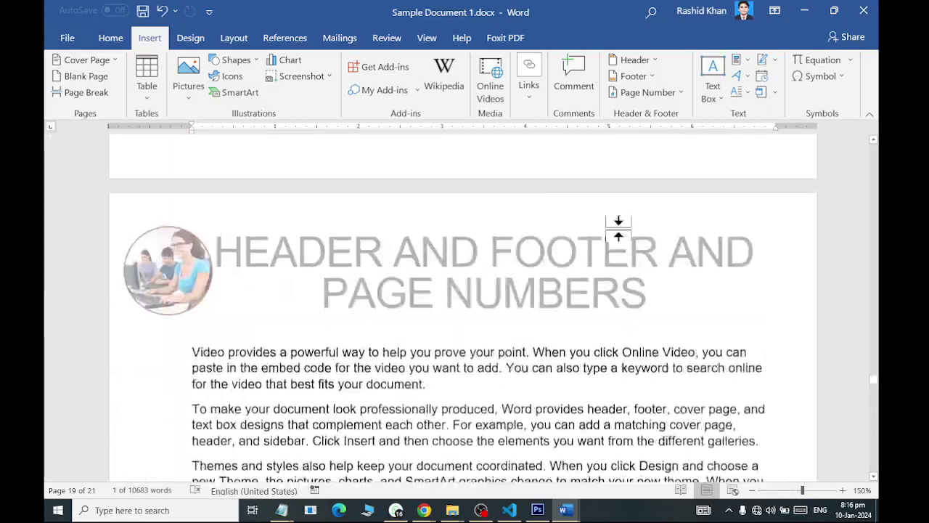
scroll(618, 228, "up", 5)
scroll(617, 240, "up", 5)
scroll(631, 236, "up", 5)
scroll(643, 246, "down", 5, "ctrl")
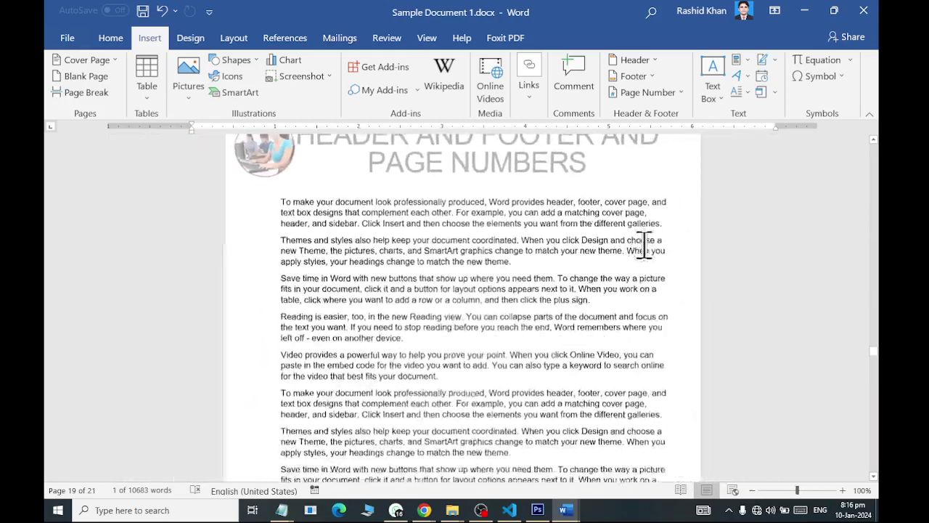
scroll(688, 210, "up", 3)
scroll(672, 283, "up", 5, "ctrl")
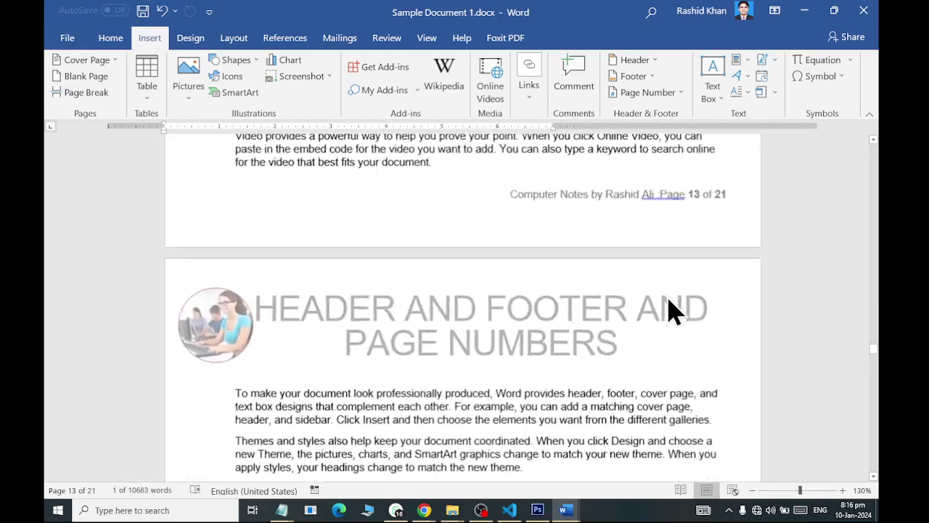
double_click(688, 357)
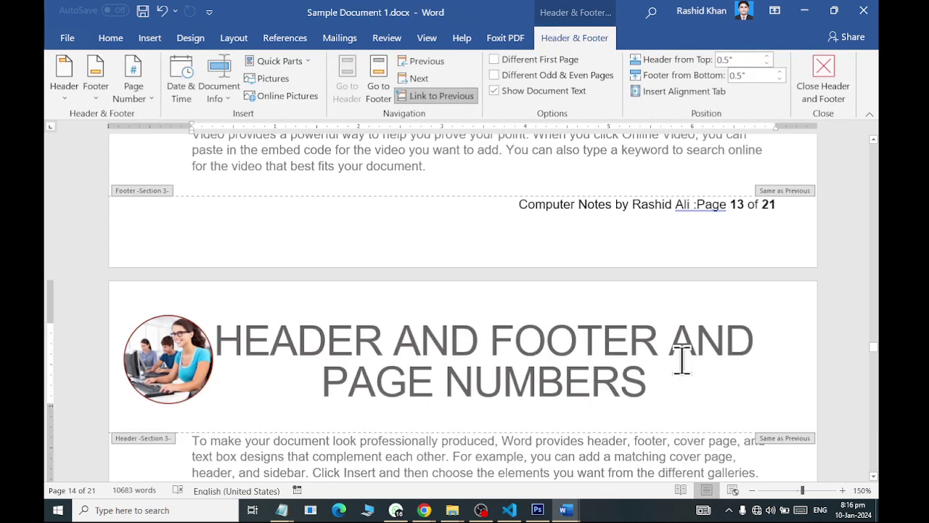
scroll(678, 348, "down", 1)
Draw a red Stars and Banners ribbon right of PAGE NUMBERS and let it hold text.
left_click(149, 38)
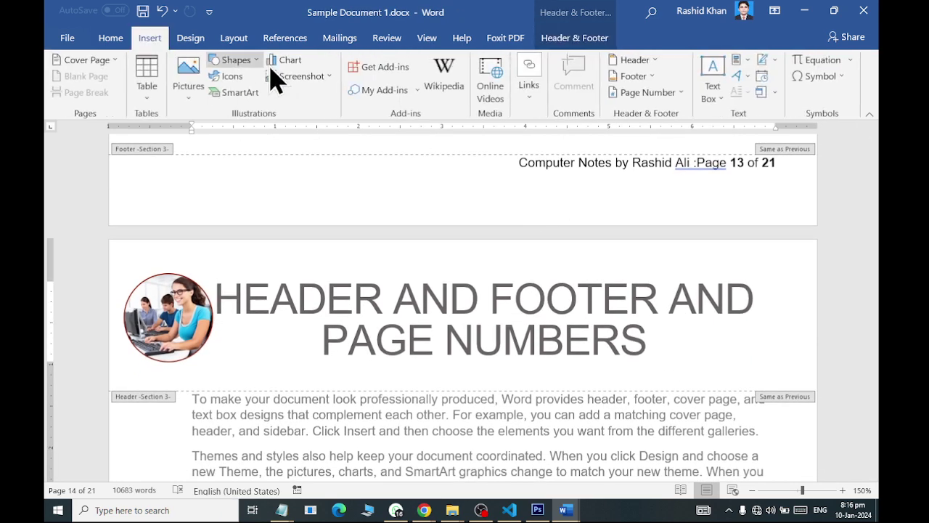
left_click(235, 62)
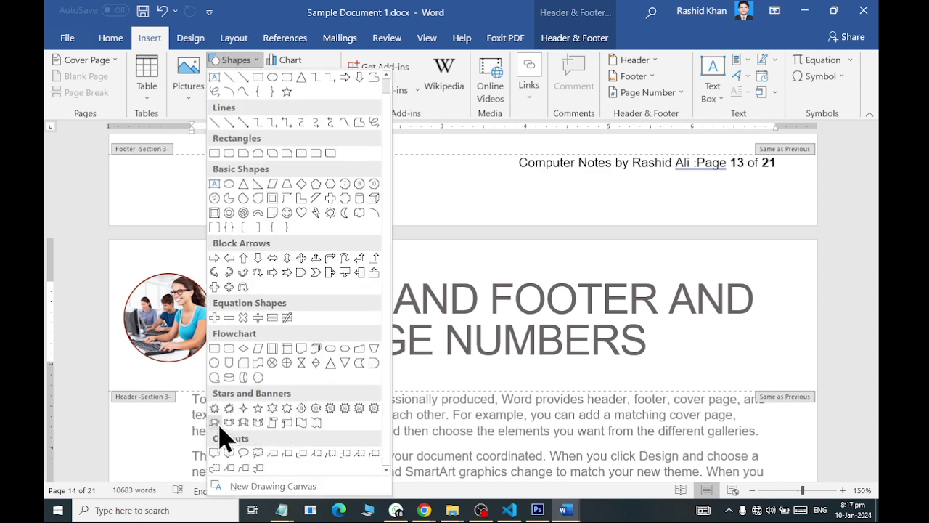
left_click(229, 424)
mouse_move(657, 318)
left_mouse_down()
mouse_move(797, 385)
mouse_move(788, 380)
left_mouse_up()
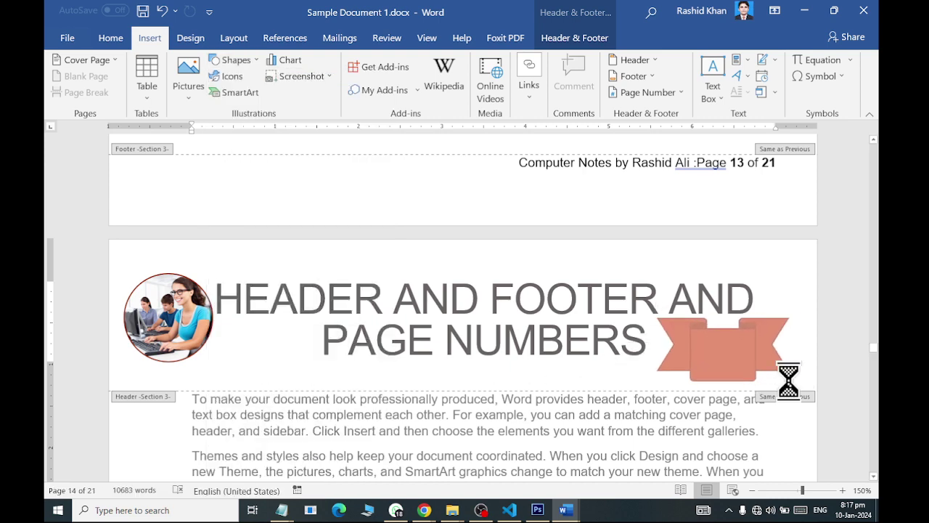
right_click(719, 362)
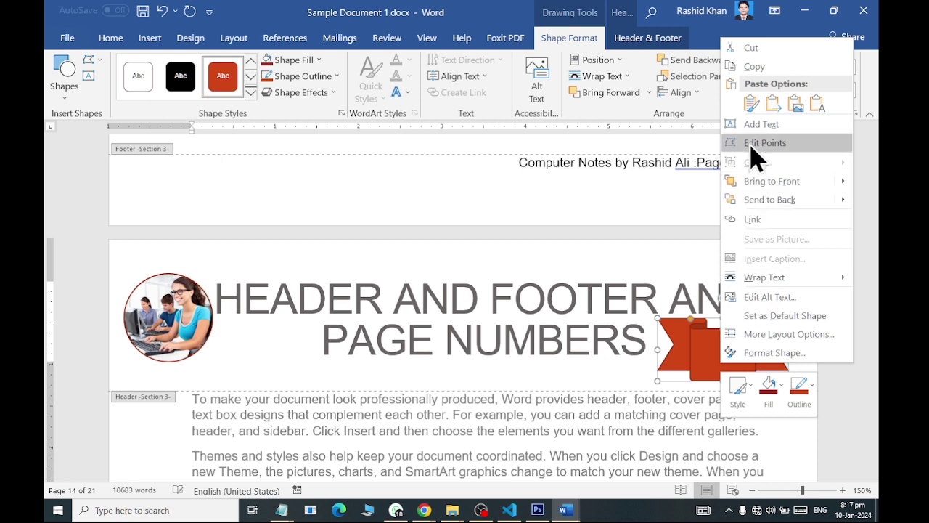
left_click(755, 124)
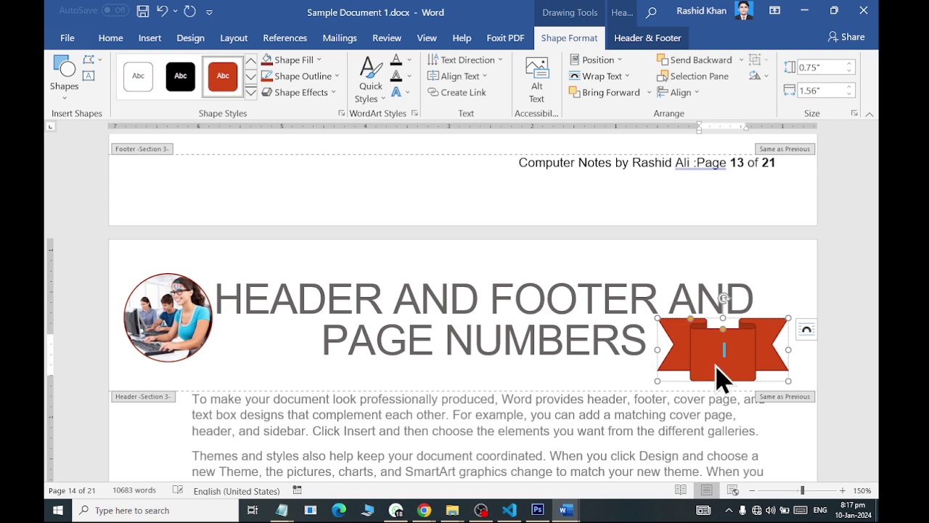
Insert an Accent Bar 1 page number at the current position inside the banner.
left_click(147, 38)
left_click(669, 93)
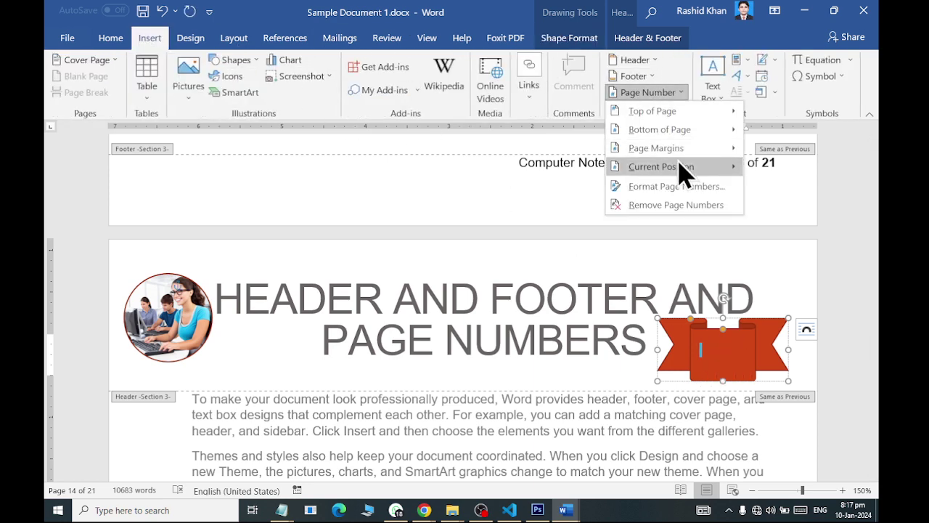
mouse_move(683, 169)
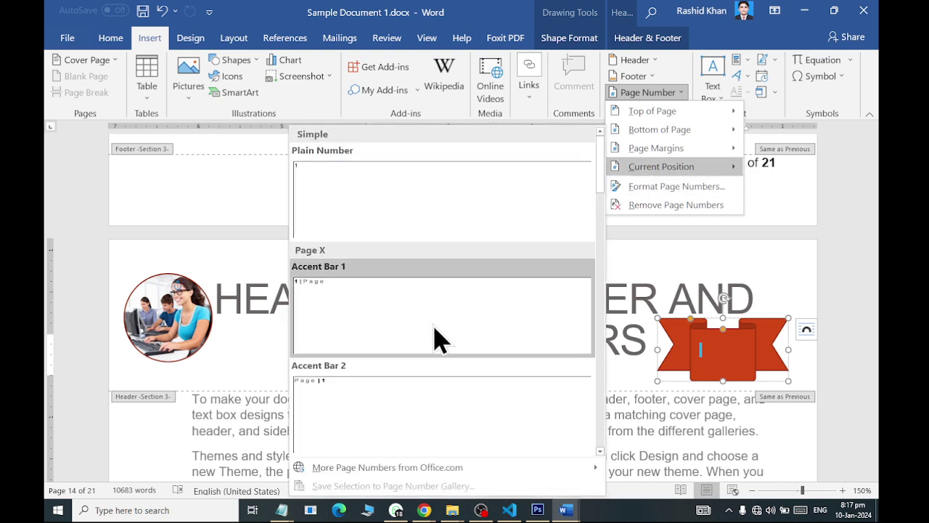
scroll(436, 342, "down", 5)
scroll(436, 341, "down", 5)
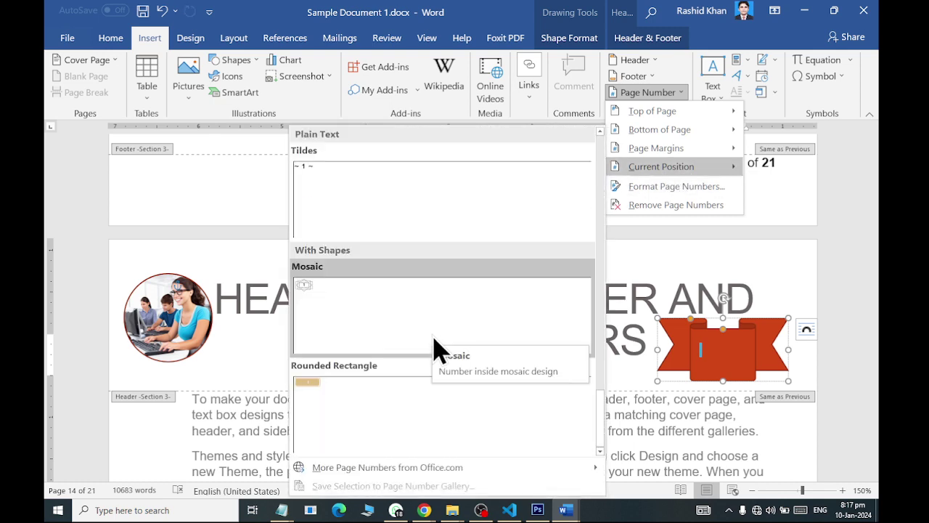
scroll(465, 354, "up", 5)
scroll(475, 341, "up", 5)
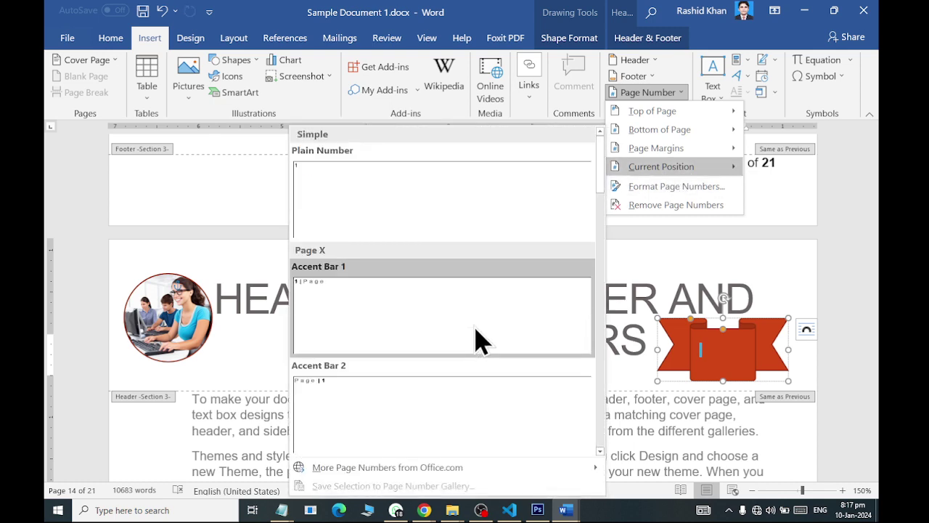
left_click(414, 315)
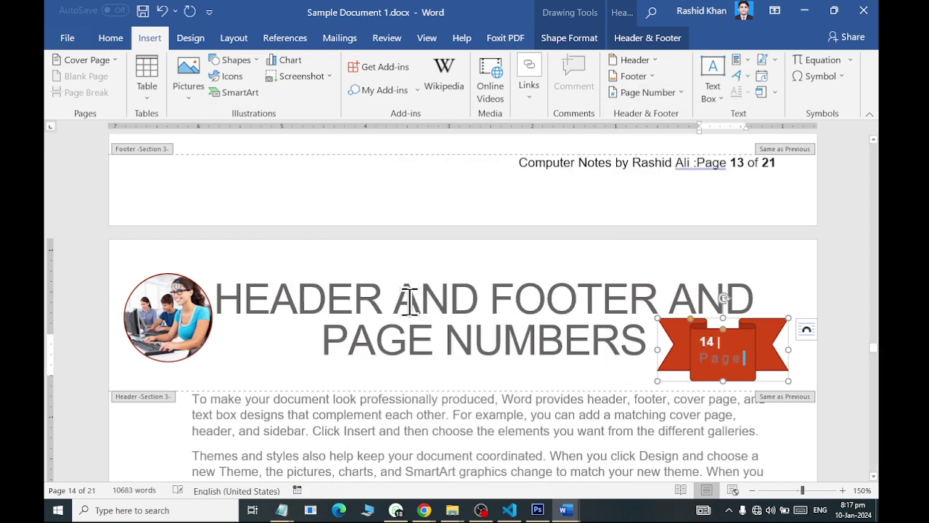
Make the '14 | Page' text in the banner white.
triple_click(736, 354)
left_click(110, 38)
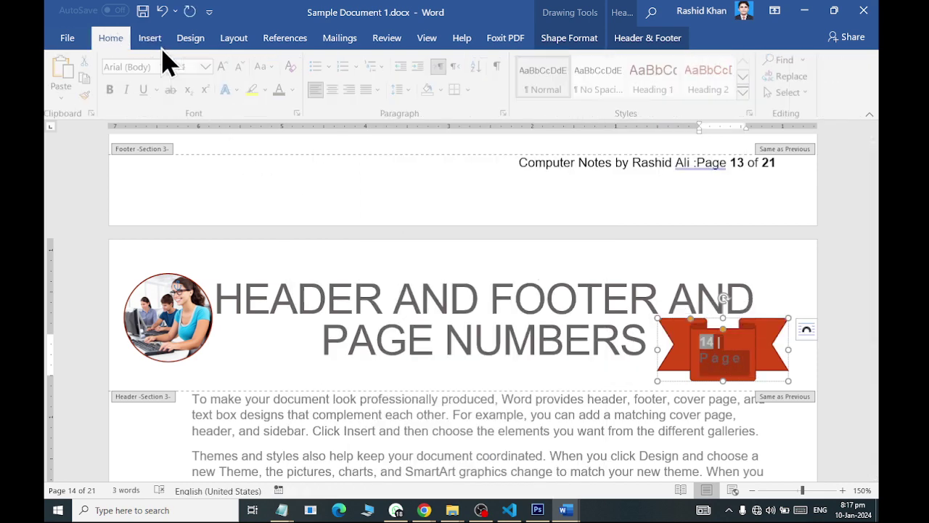
left_click(294, 90)
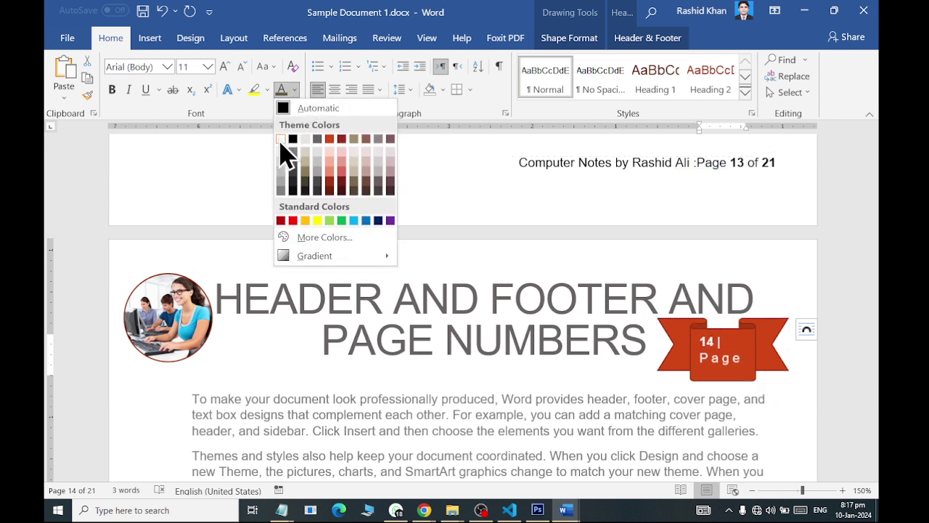
left_click(281, 140)
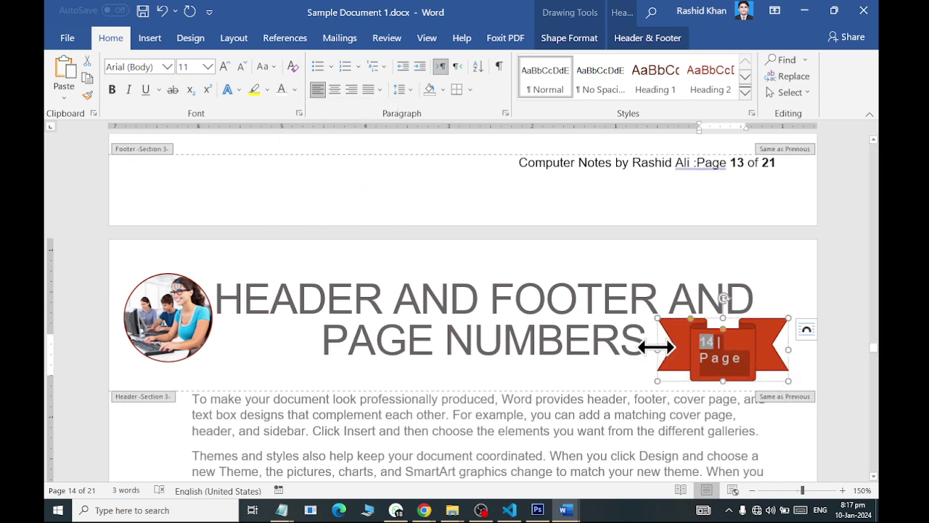
Widen the banner to fit the page number on one line, then close header editing.
left_click_drag(656, 347, 652, 347)
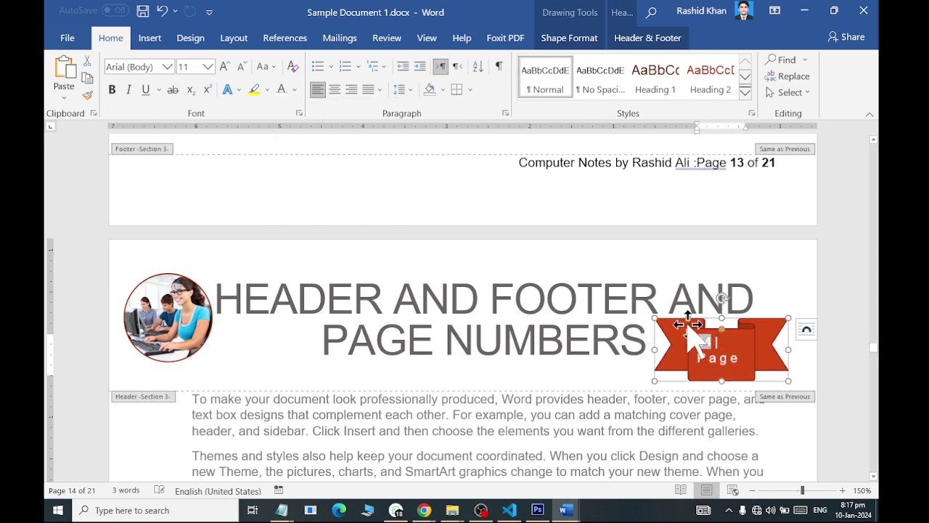
left_click_drag(689, 321, 674, 319)
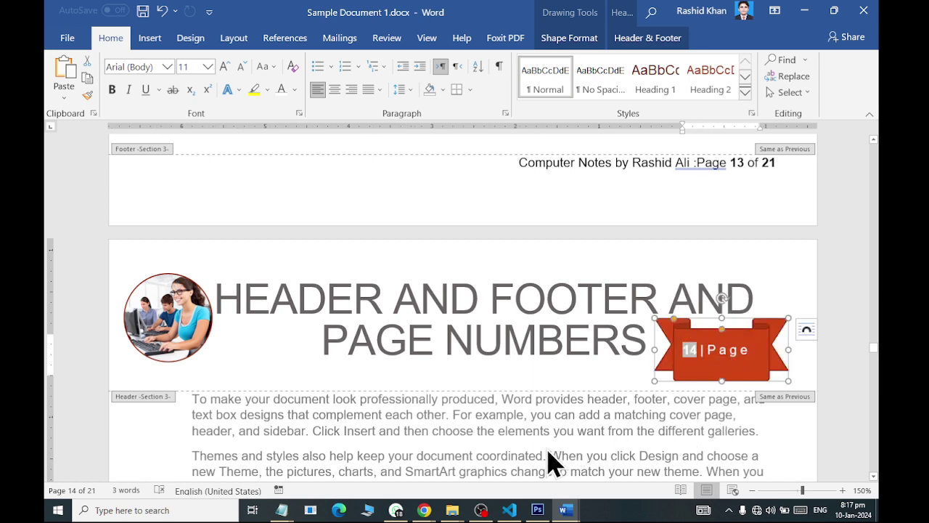
double_click(525, 448)
Scroll down to page 16, whose header banner shows '16 | Page'.
scroll(510, 342, "down", 10)
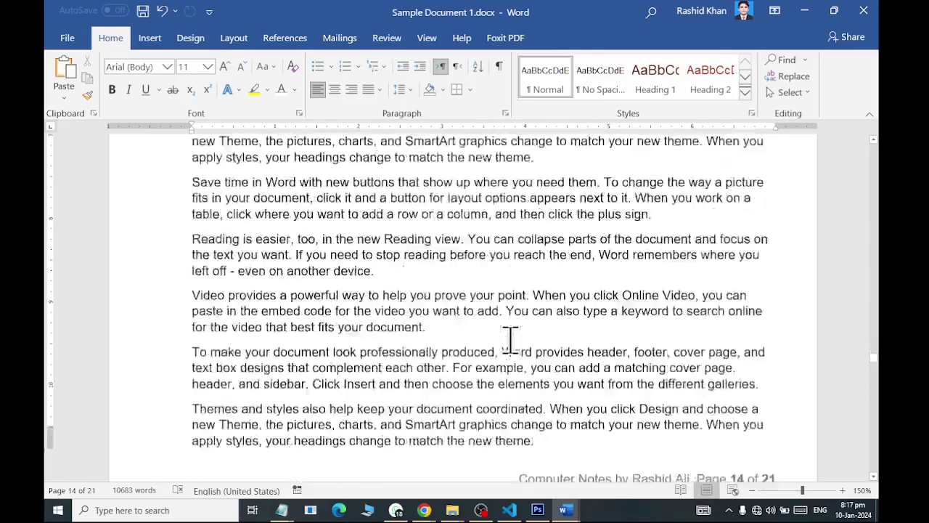
scroll(510, 339, "down", 7)
scroll(512, 348, "down", 1)
scroll(512, 349, "down", 8)
scroll(508, 336, "down", 4)
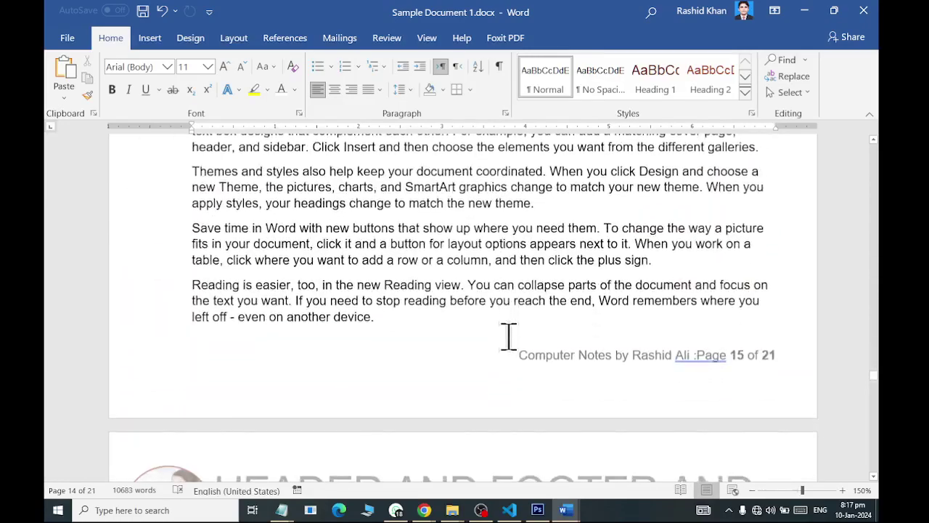
scroll(508, 336, "down", 8)
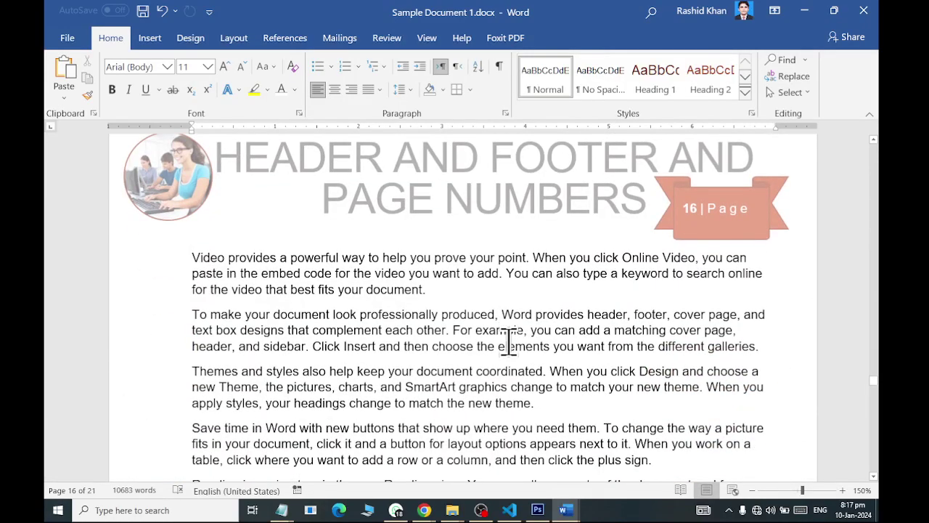
Open the Insert Page Number menu and dismiss it without choosing an option.
left_click(147, 40)
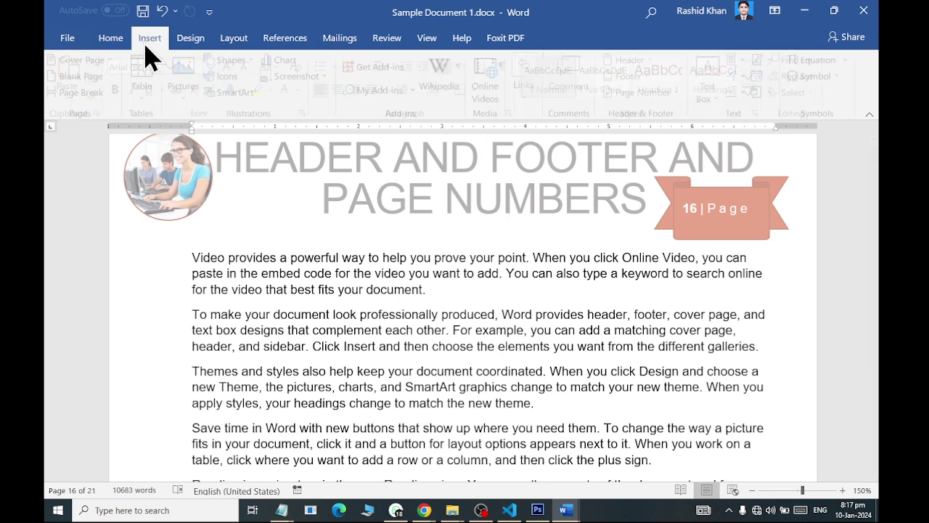
left_click(648, 93)
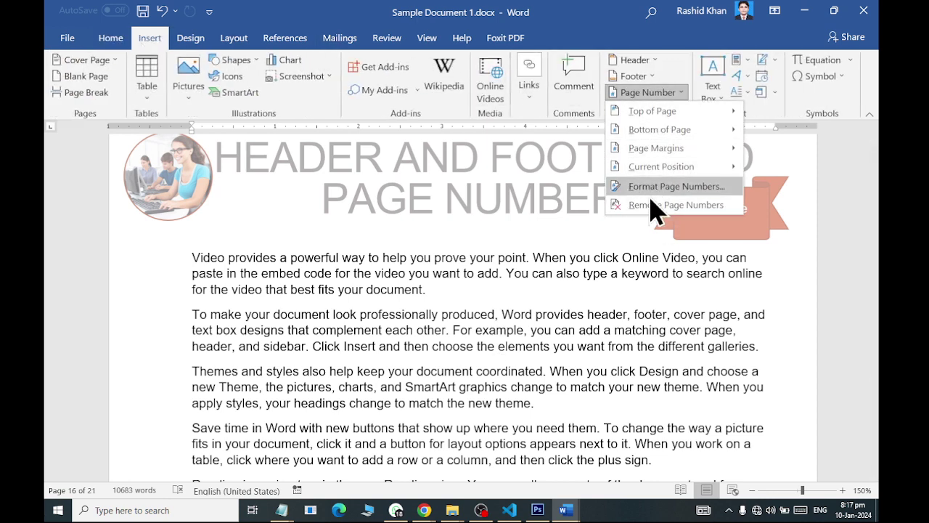
left_click(497, 396)
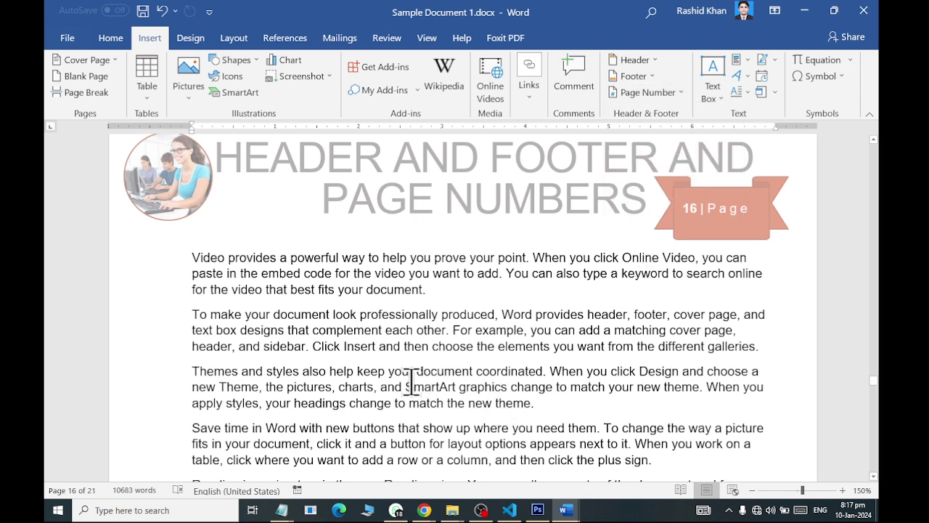